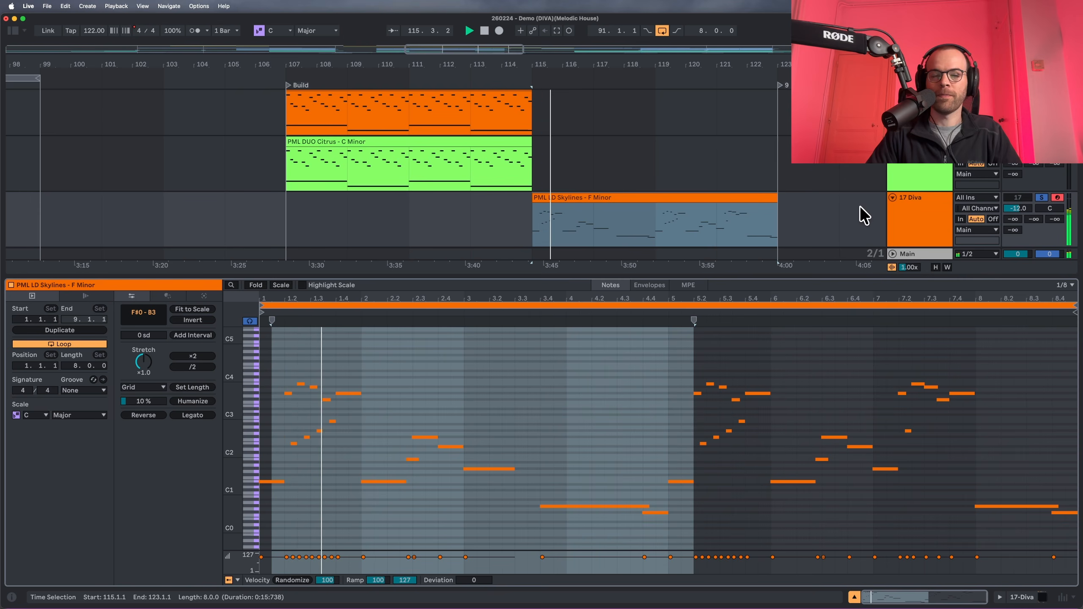
Find the PML LD Skylines clips in the arrangement and select the 18 Diva track with its synth window open.
{"action": "left_click_drag", "start_coordinate": [253, 461], "coordinate": [284, 461]}
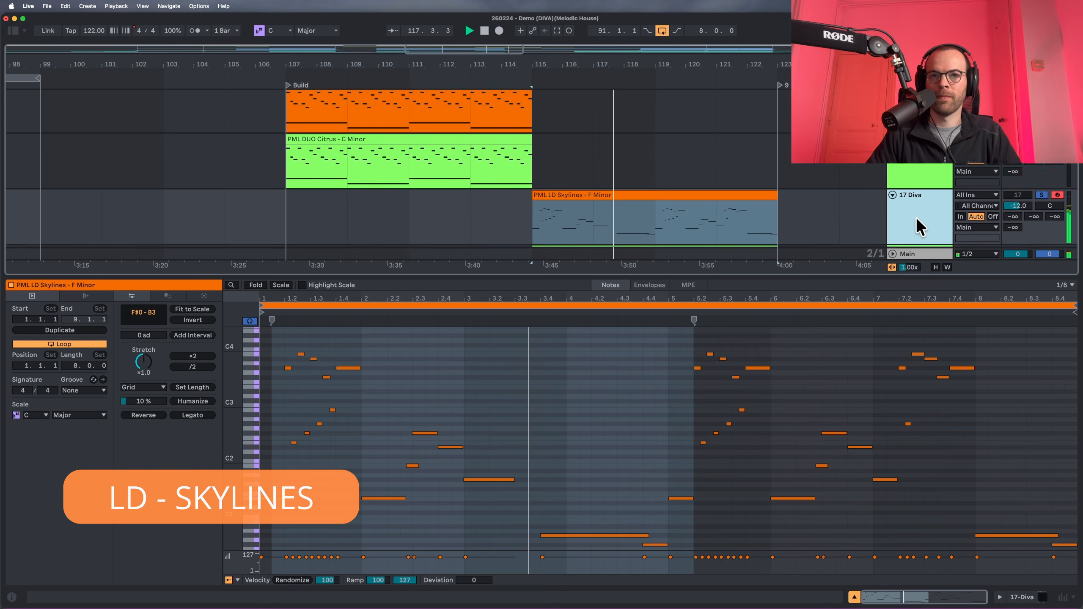
{"action": "scroll", "coordinate": [682, 174], "scroll_direction": "down", "scroll_amount": 3}
{"action": "scroll", "coordinate": [634, 181], "scroll_direction": "right", "scroll_amount": 5}
{"action": "scroll", "coordinate": [625, 173], "scroll_direction": "down", "scroll_amount": 3}
{"action": "scroll", "coordinate": [625, 174], "scroll_direction": "up", "scroll_amount": 2}
{"action": "scroll", "coordinate": [625, 173], "scroll_direction": "right", "scroll_amount": 1}
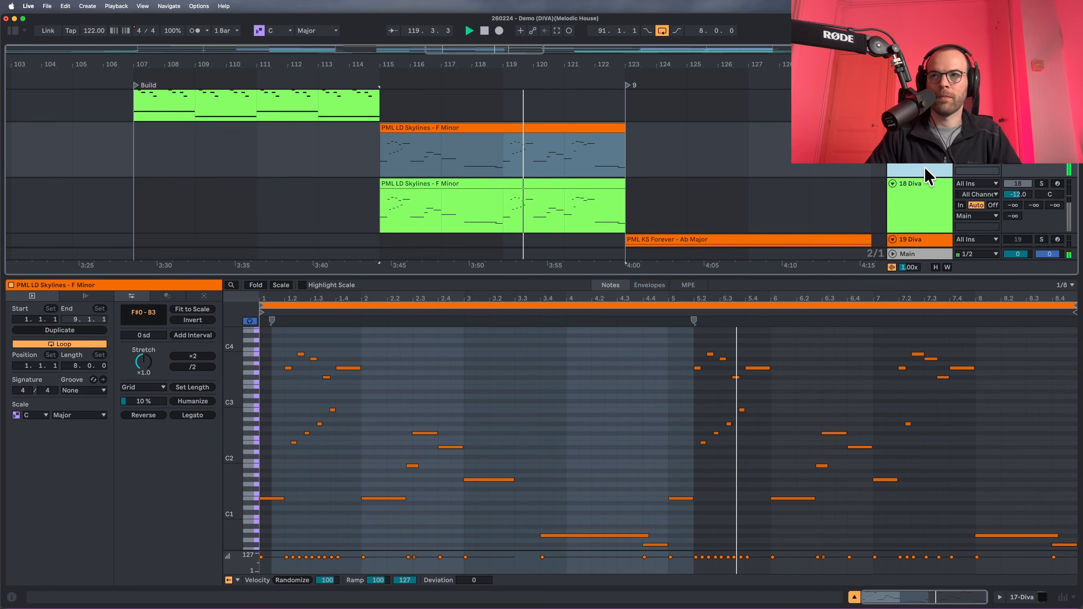
{"action": "left_click", "coordinate": [479, 127]}
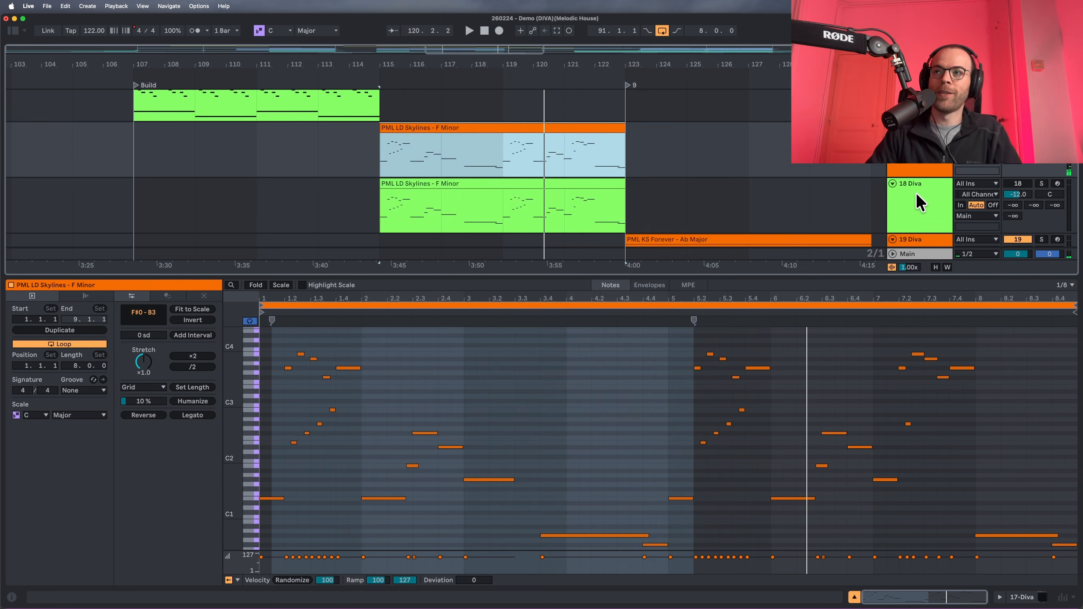
{"action": "left_click", "coordinate": [915, 193]}
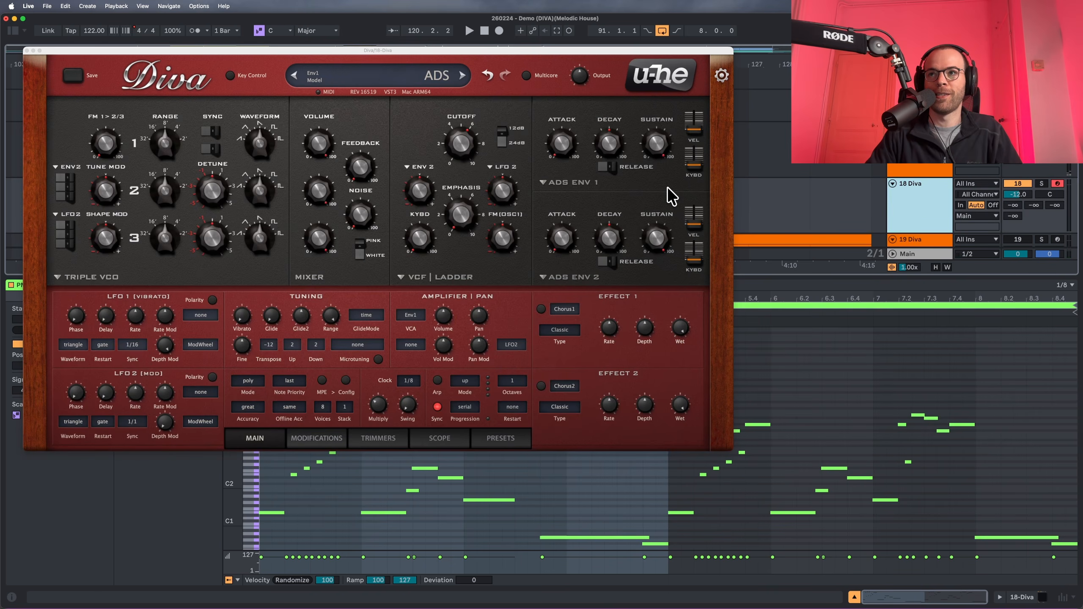
Audition the initial sound, then set Diva's voice mode to legato and Transpose to 0.
{"action": "key", "text": "space"}
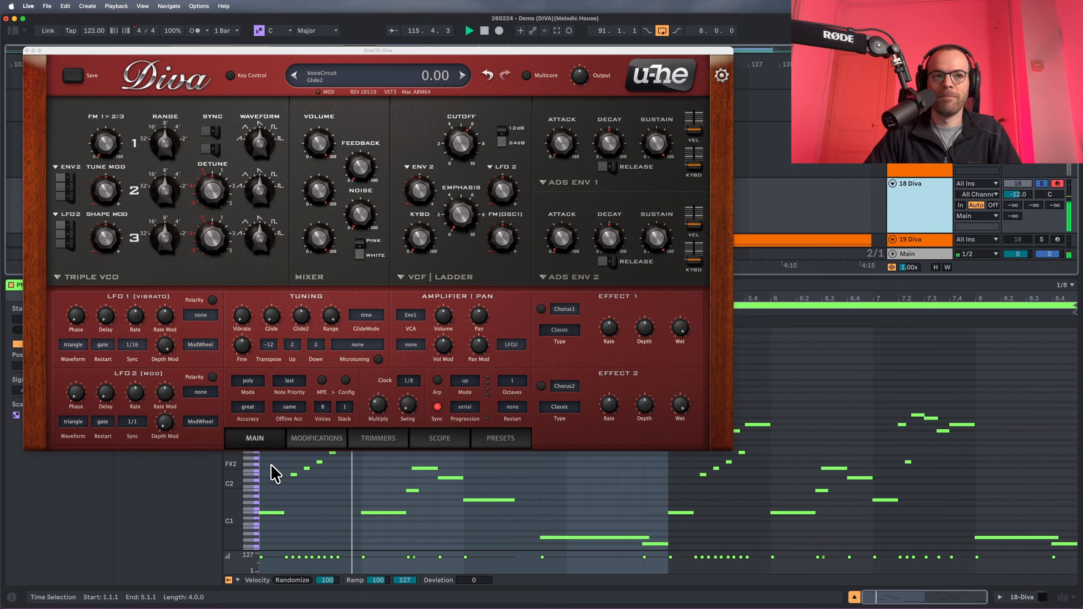
{"action": "key", "text": "space"}
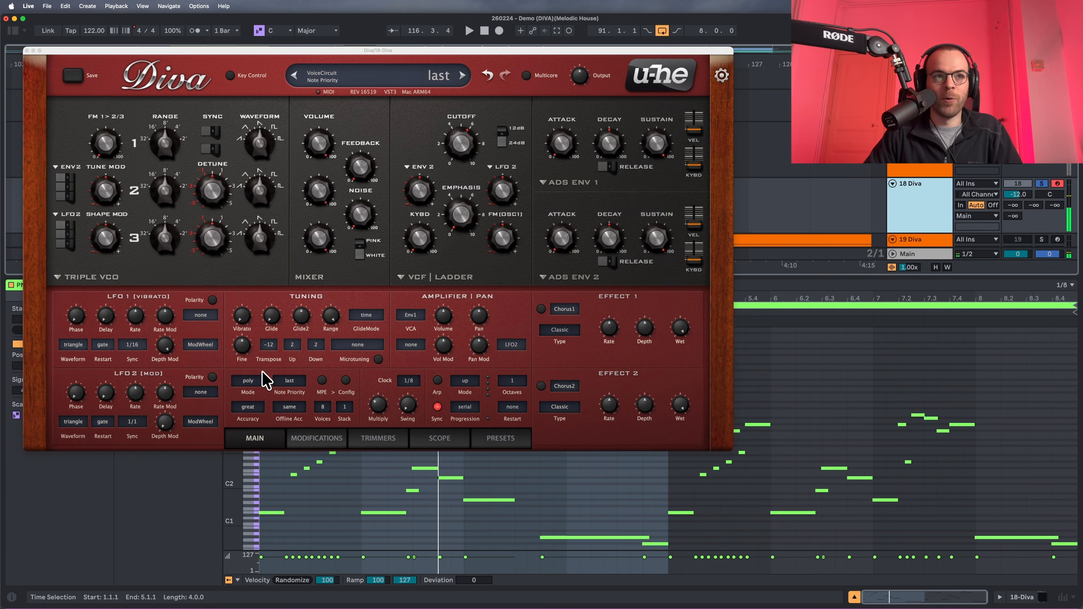
{"action": "left_click", "coordinate": [264, 380]}
{"action": "left_click", "coordinate": [282, 409]}
{"action": "left_click", "coordinate": [269, 346]}
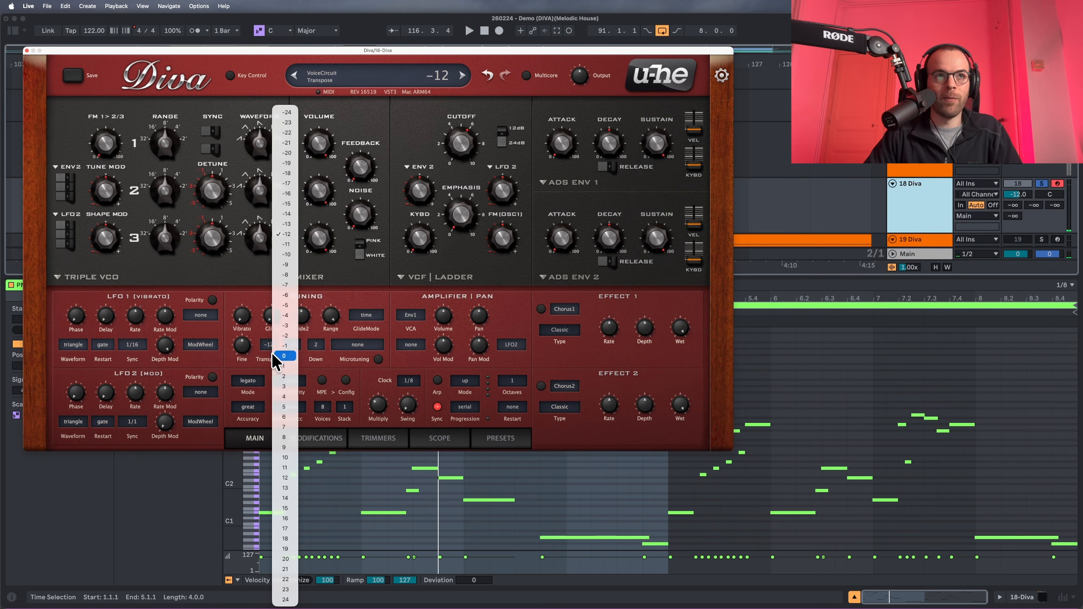
{"action": "left_click", "coordinate": [285, 355]}
{"action": "key", "text": "space"}
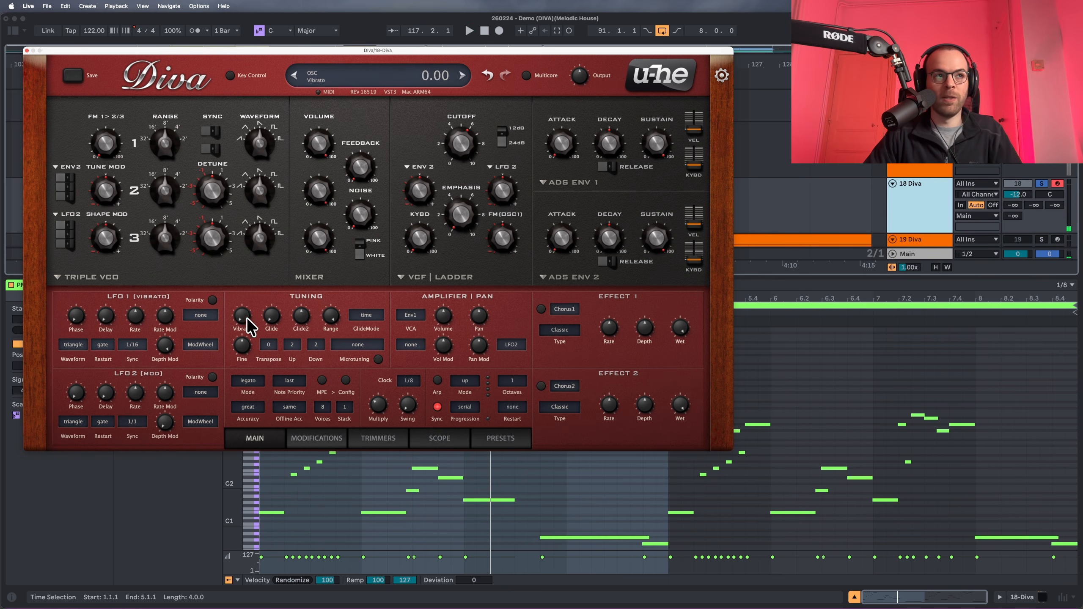
Switch the oscillator model to Dual VCO, adding the pulse wave on VCO 1 and the triangle and pulse waves on VCO 2.
{"action": "left_click", "coordinate": [89, 276]}
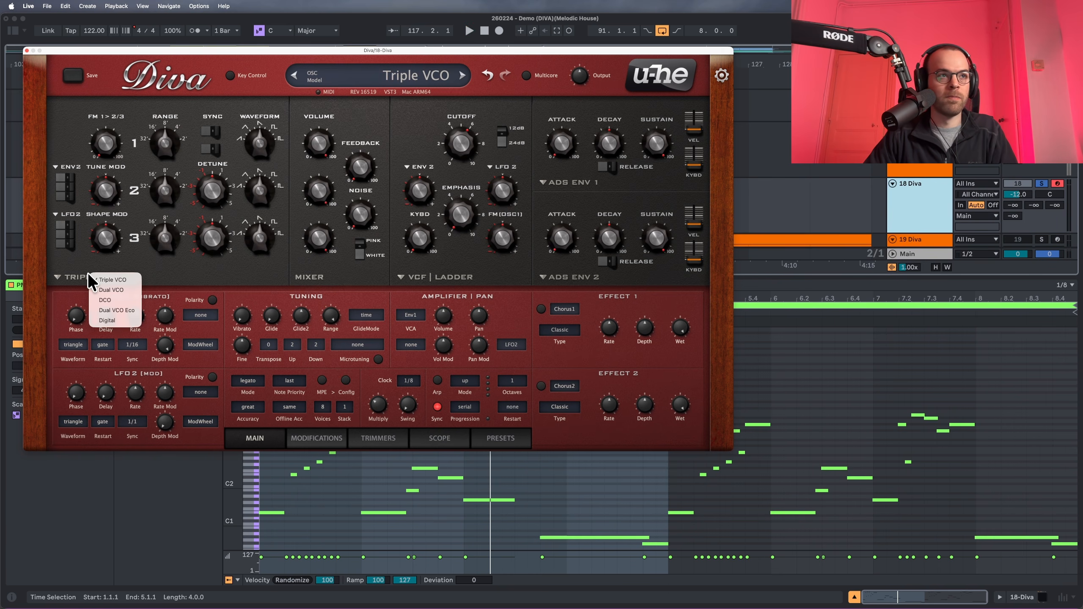
{"action": "left_click", "coordinate": [115, 290]}
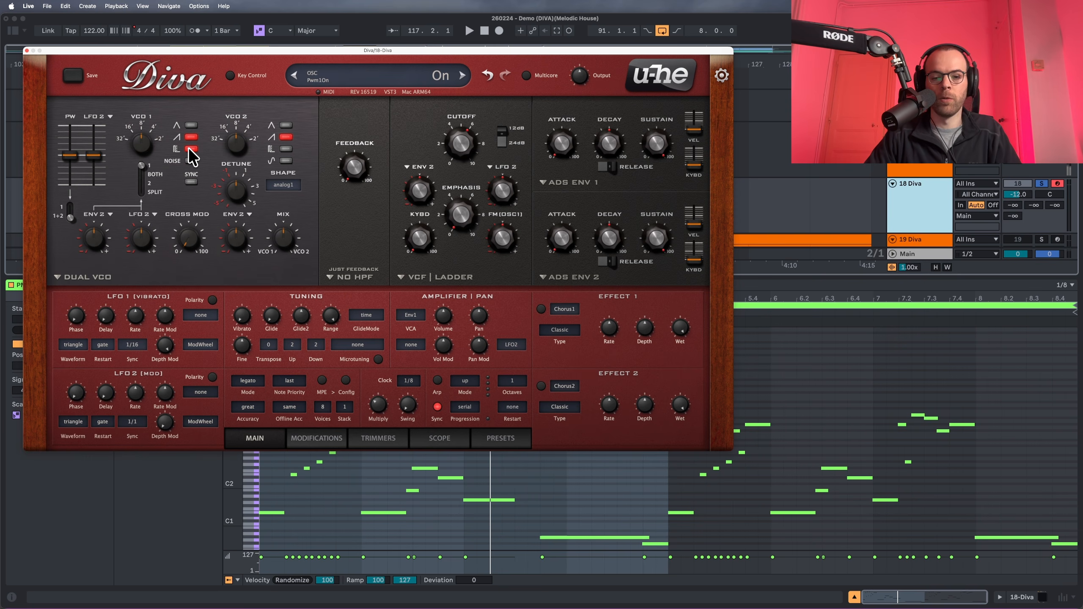
{"action": "key", "text": "space"}
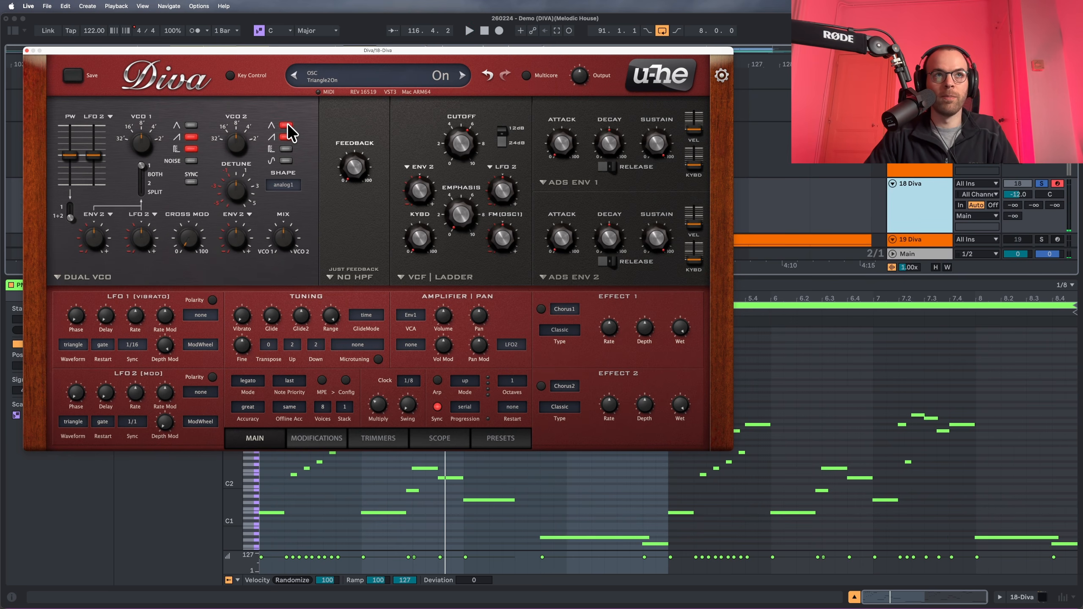
{"action": "key", "text": "space"}
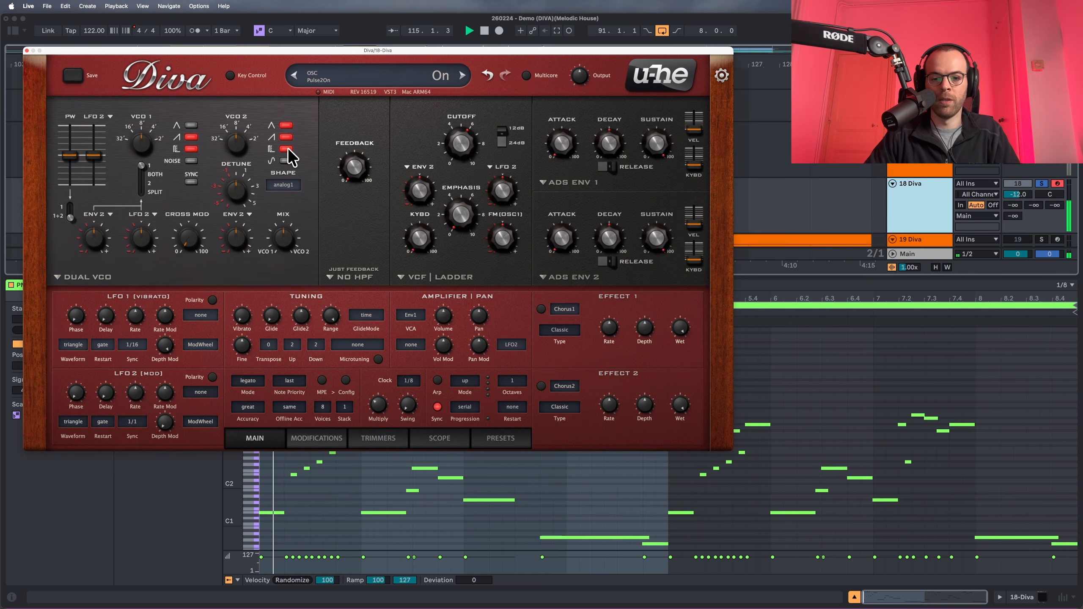
Set the oscillator shape to analog2 and adjust the VCO 1/VCO 2 mix during playback.
{"action": "left_click", "coordinate": [284, 184]}
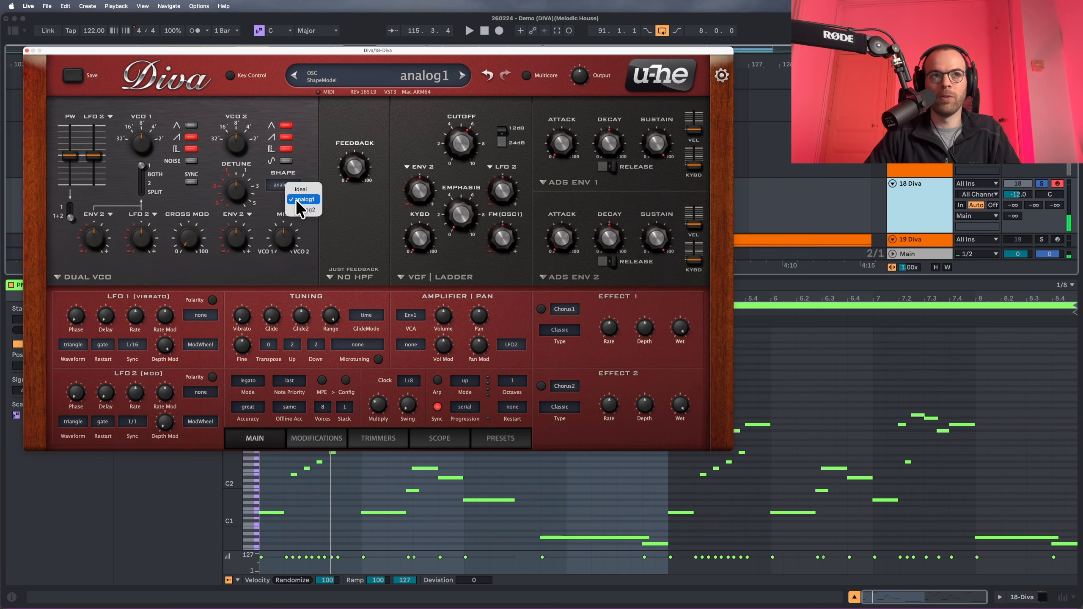
{"action": "left_click", "coordinate": [303, 209]}
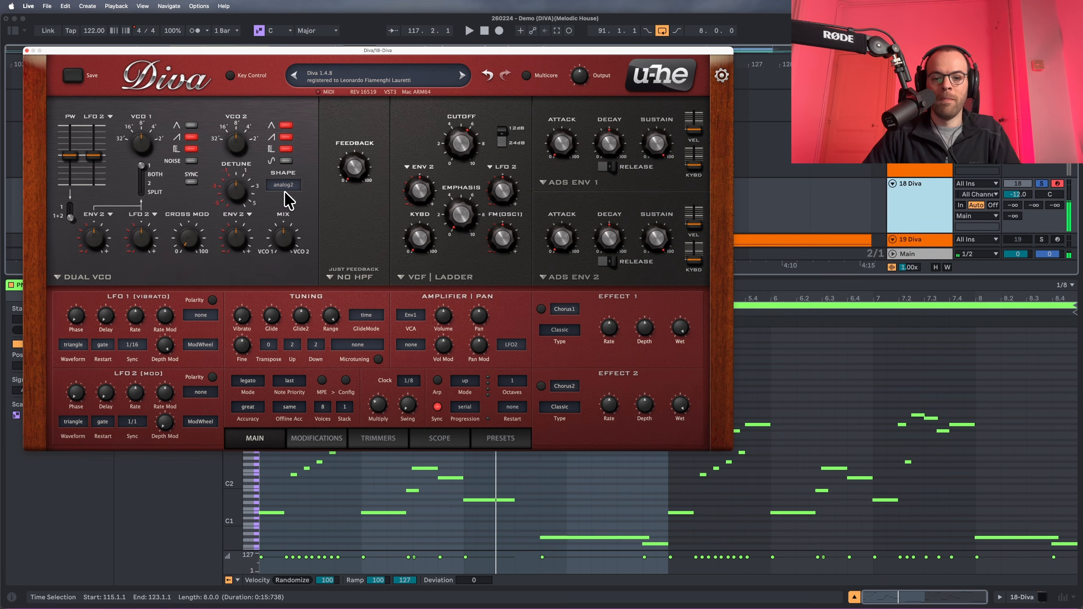
{"action": "mouse_move", "coordinate": [154, 148]}
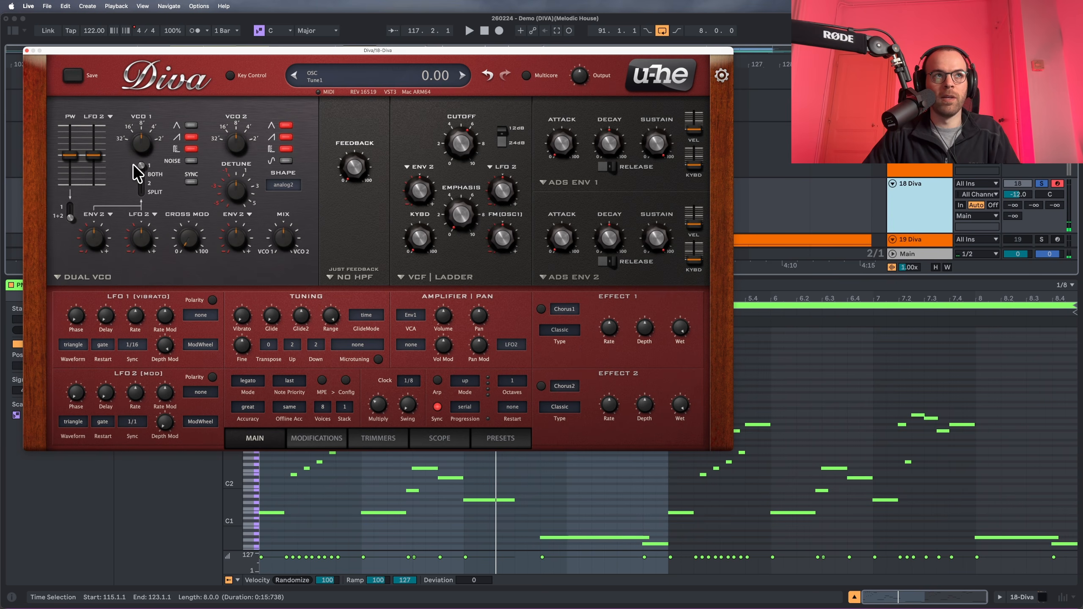
{"action": "key", "text": "space"}
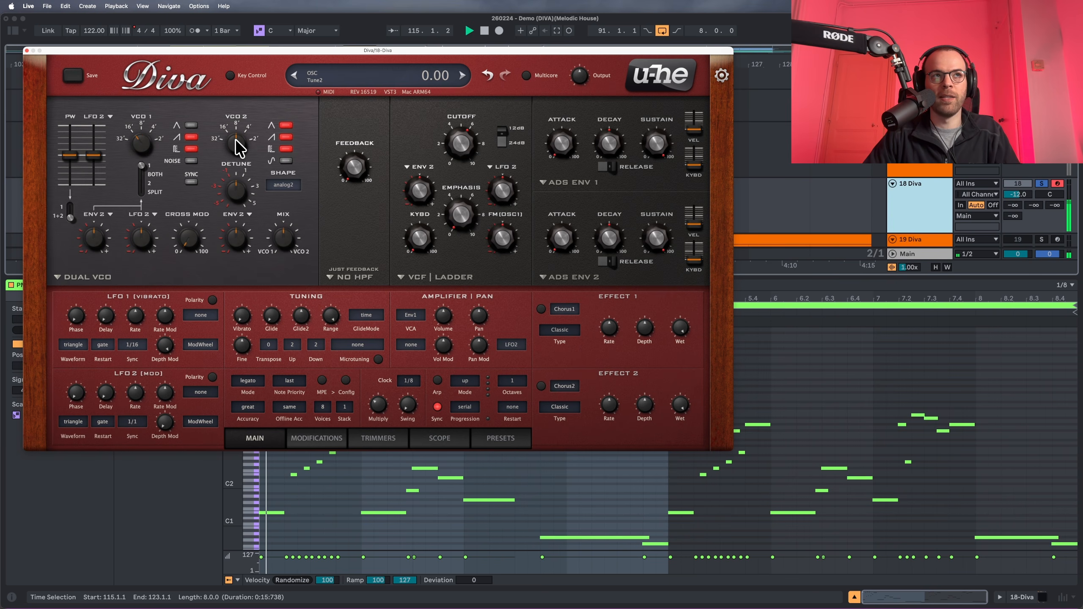
{"action": "mouse_move", "coordinate": [289, 238]}
{"action": "key", "text": "space"}
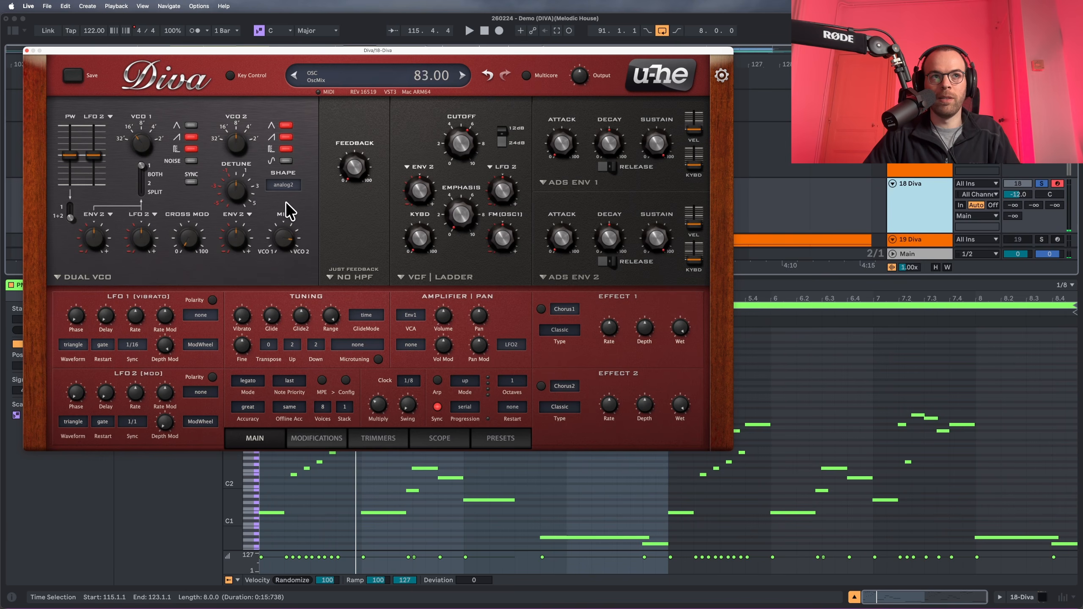
{"action": "key", "text": "space"}
{"action": "left_click_drag", "start_coordinate": [289, 209], "coordinate": [290, 204]}
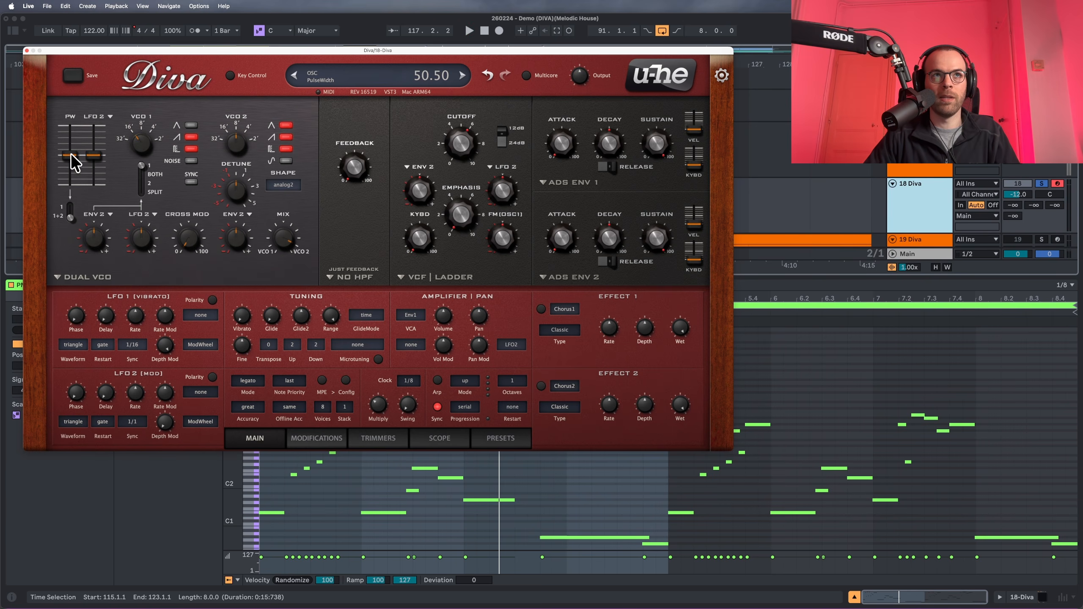
Set the pulse width to 60.50 and assign LFO1 as its modulation source, adjusting the modulation depth.
{"action": "mouse_move", "coordinate": [72, 161]}
{"action": "left_mouse_down"}
{"action": "mouse_move", "coordinate": [72, 147]}
{"action": "mouse_move", "coordinate": [68, 190]}
{"action": "mouse_move", "coordinate": [65, 143]}
{"action": "left_mouse_up"}
{"action": "key", "text": "space"}
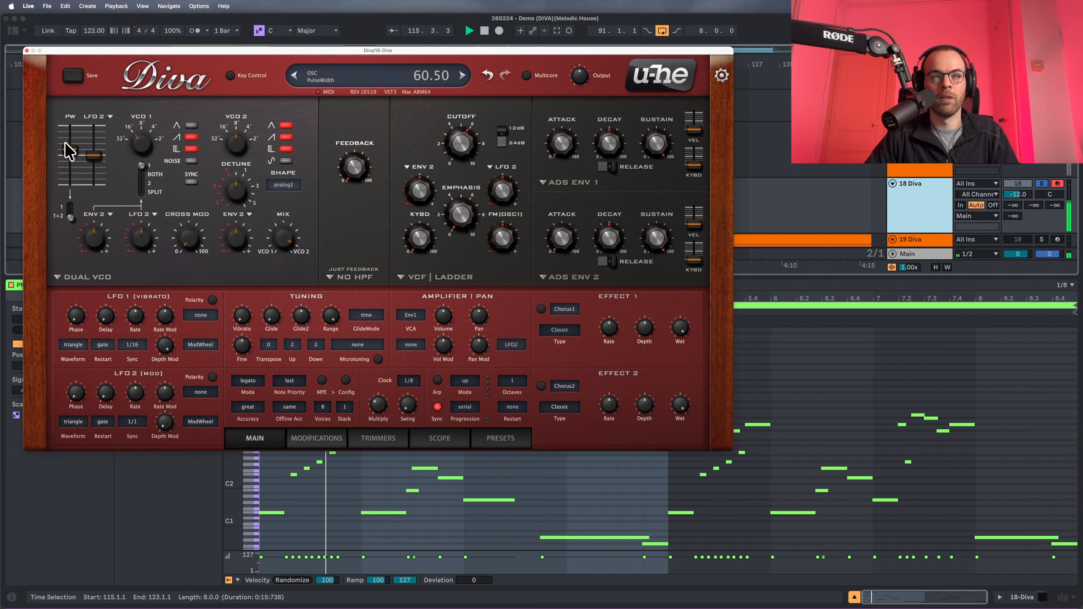
{"action": "left_click", "coordinate": [97, 116]}
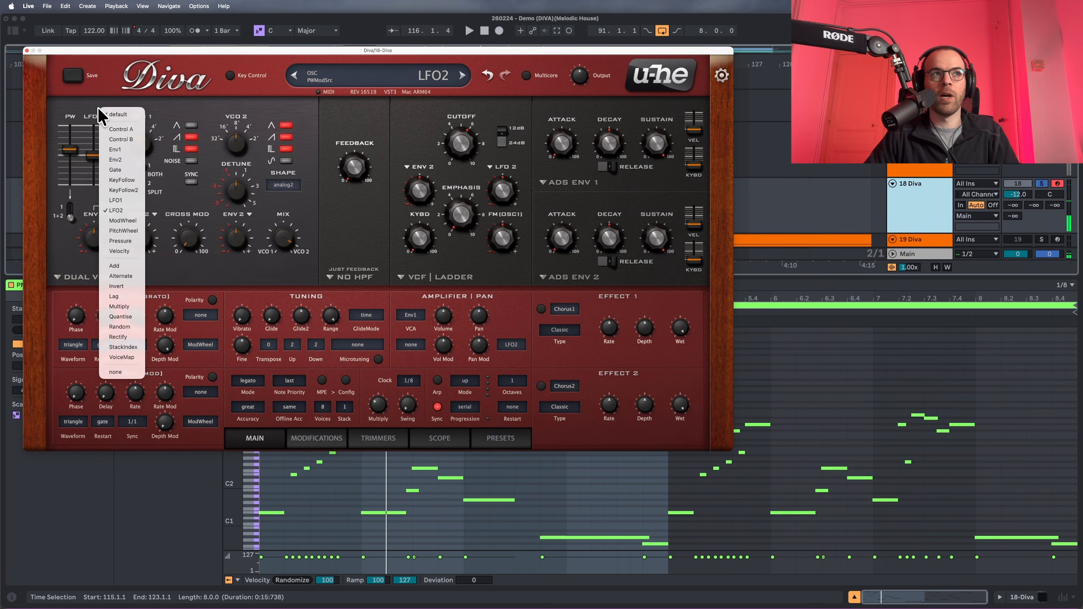
{"action": "left_click", "coordinate": [114, 200]}
{"action": "left_click_drag", "start_coordinate": [96, 169], "coordinate": [98, 163]}
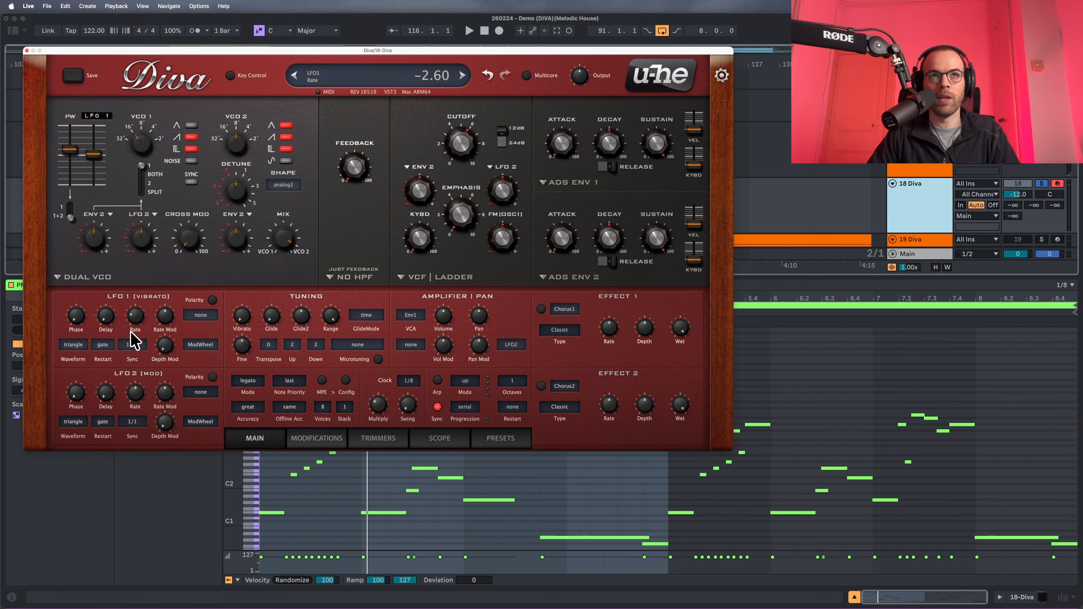
Set the LFO1 rate to -2.00 and adjust the LFO1 delay.
{"action": "scroll", "coordinate": [133, 337], "scroll_direction": "up", "scroll_amount": 1}
{"action": "key", "text": "space"}
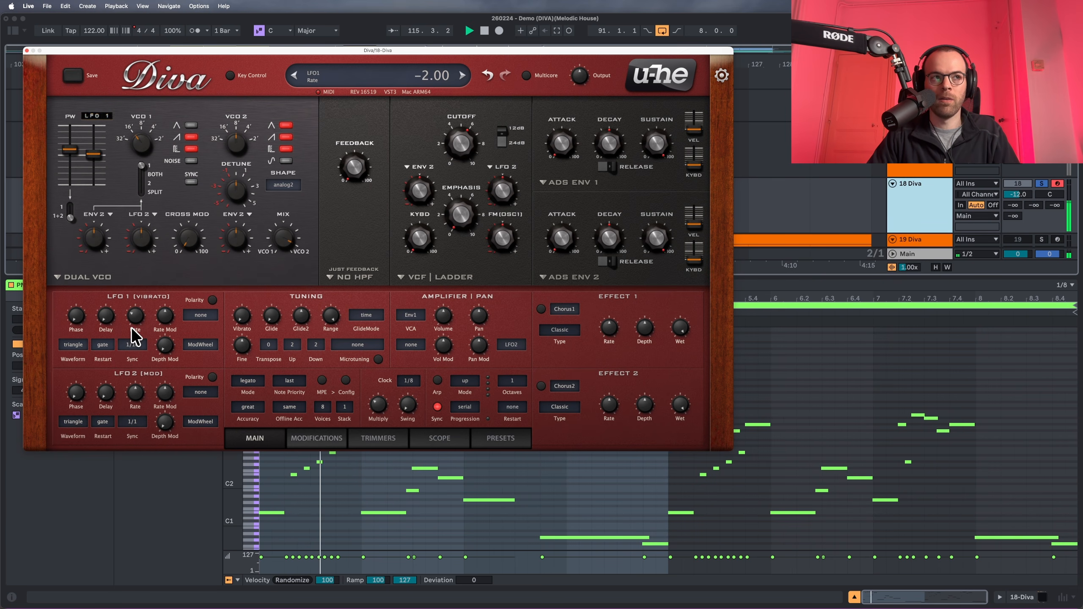
{"action": "key", "text": "space"}
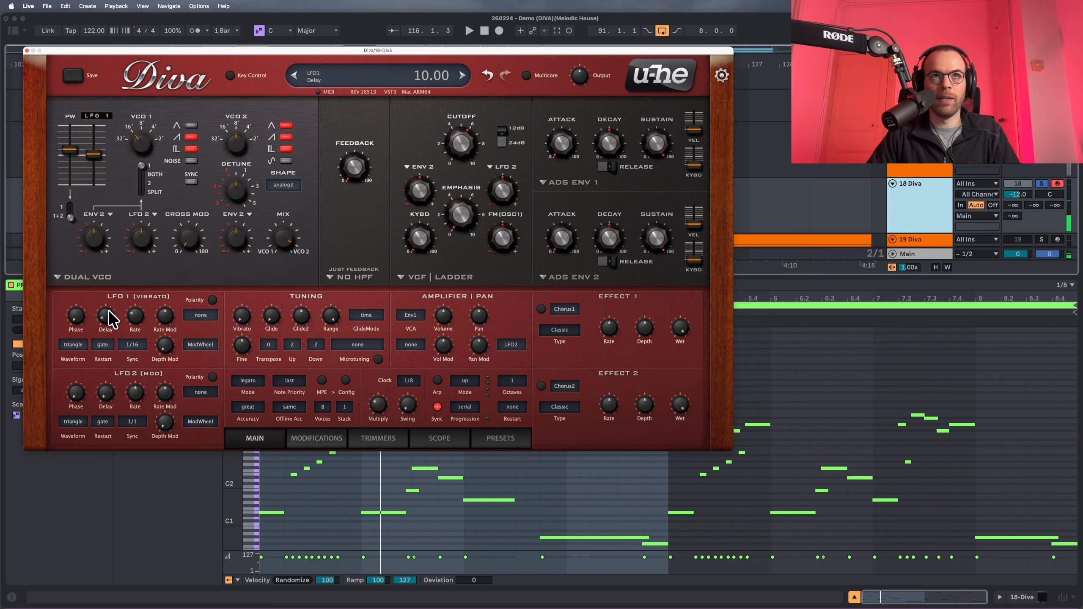
{"action": "scroll", "coordinate": [108, 320], "scroll_direction": "down", "scroll_amount": 1}
{"action": "scroll", "coordinate": [109, 319], "scroll_direction": "up", "scroll_amount": 2}
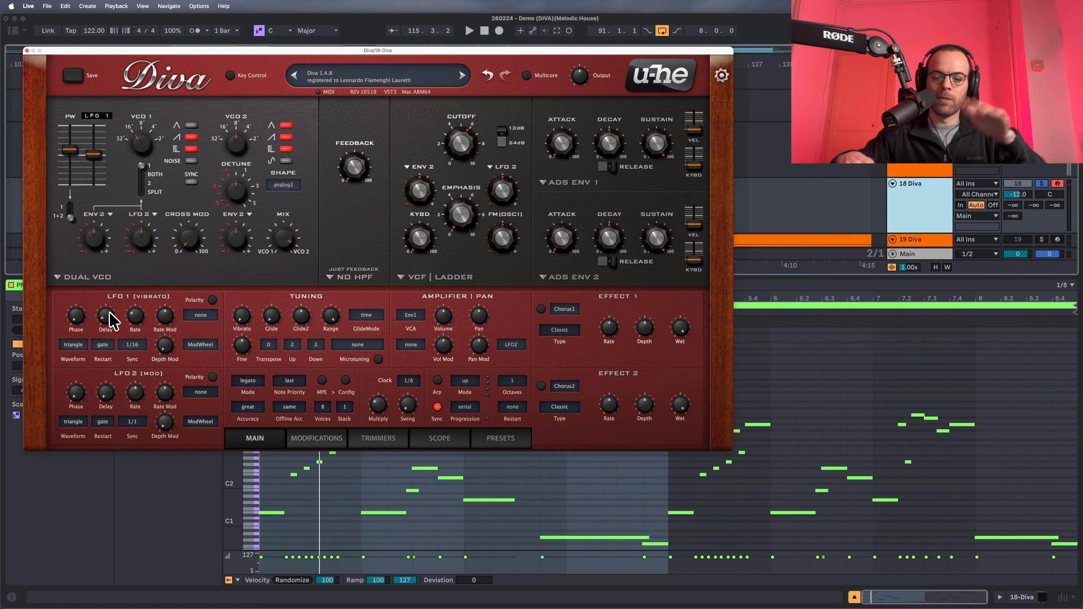
Adjust the feedback amount during playback, comparing raised feedback with a setting of 0.
{"action": "key", "text": "space"}
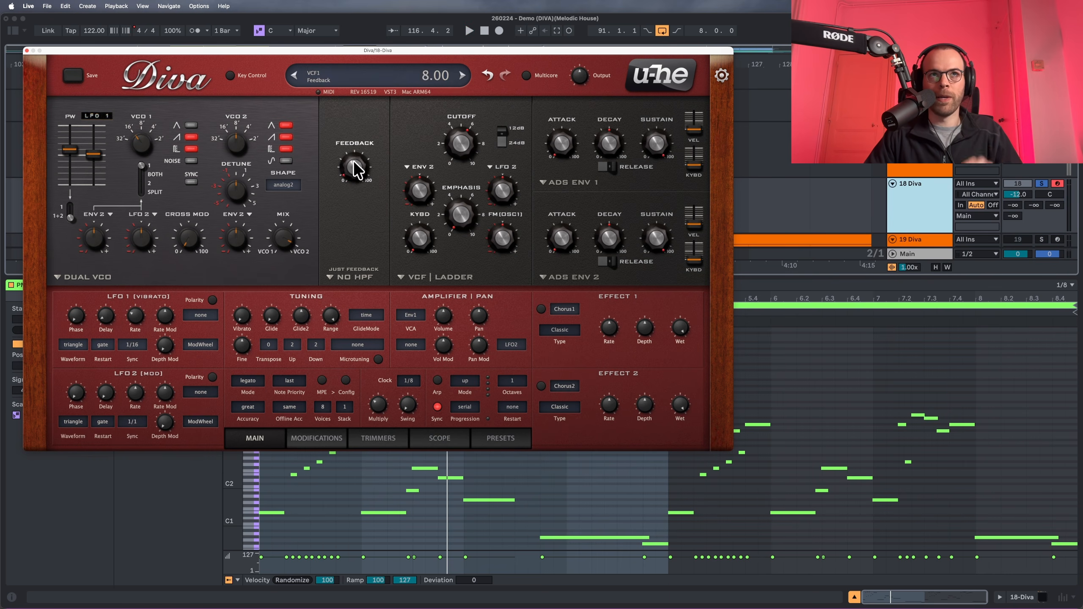
{"action": "left_click_drag", "start_coordinate": [354, 161], "coordinate": [357, 139]}
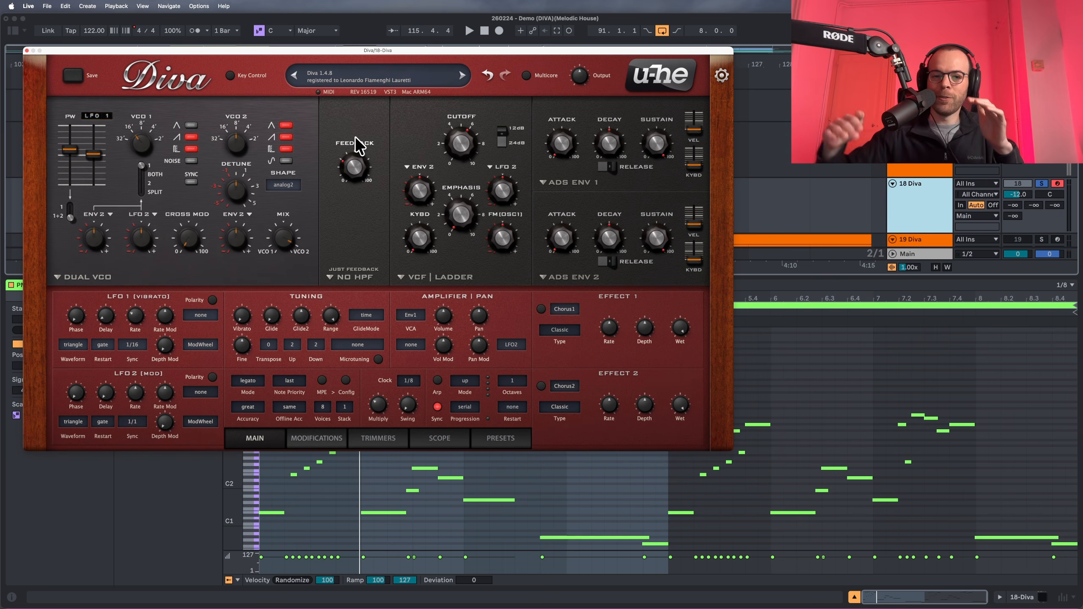
{"action": "key", "text": "space"}
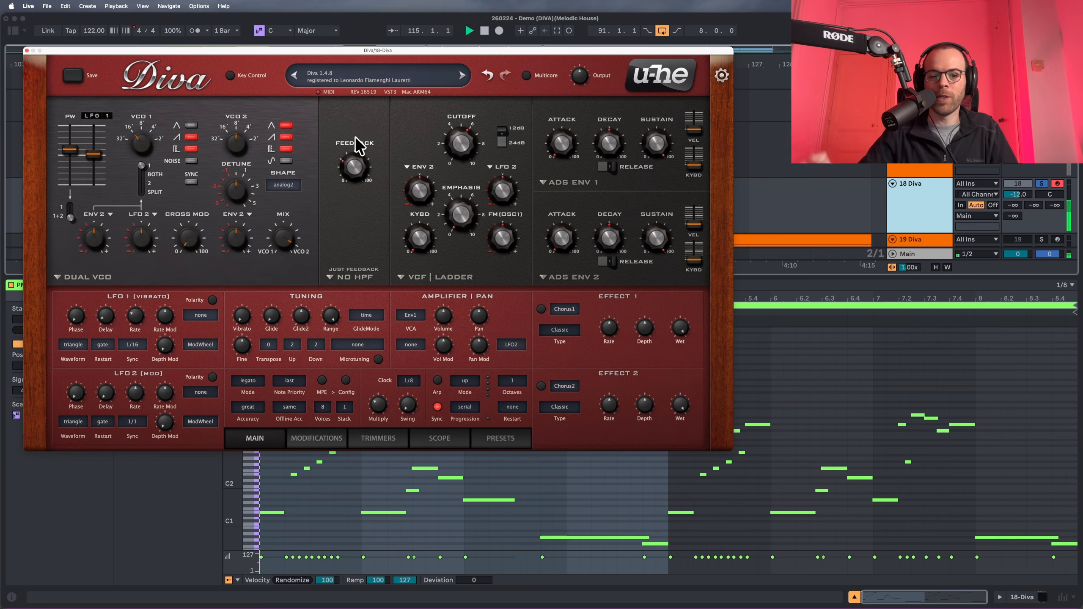
{"action": "left_click_drag", "start_coordinate": [356, 139], "coordinate": [355, 230]}
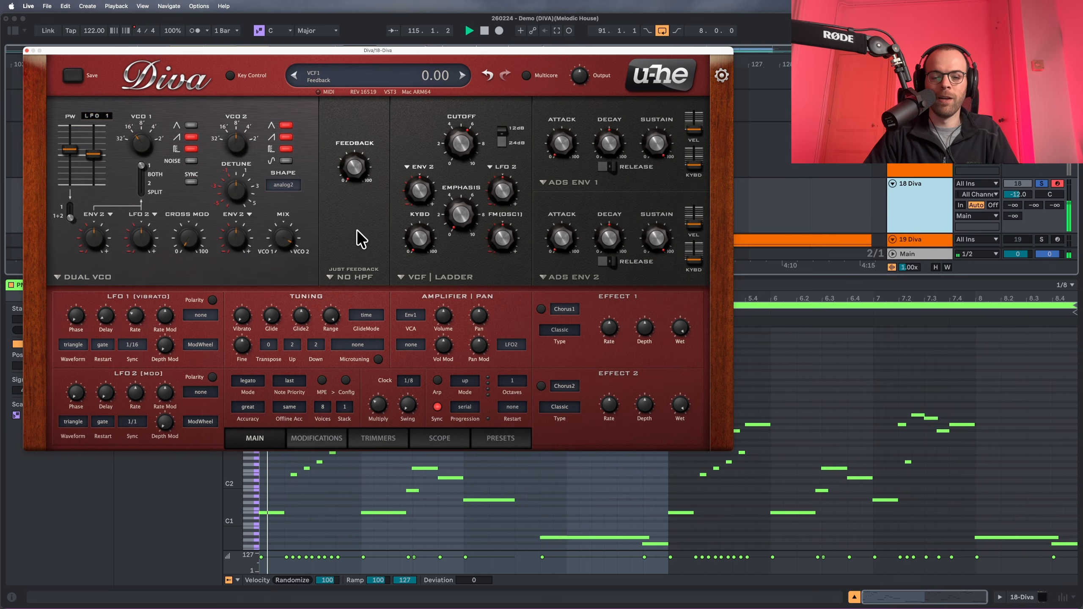
{"action": "mouse_move", "coordinate": [355, 160]}
{"action": "left_mouse_down"}
{"action": "mouse_move", "coordinate": [358, 133]}
{"action": "mouse_move", "coordinate": [354, 168]}
{"action": "left_mouse_up"}
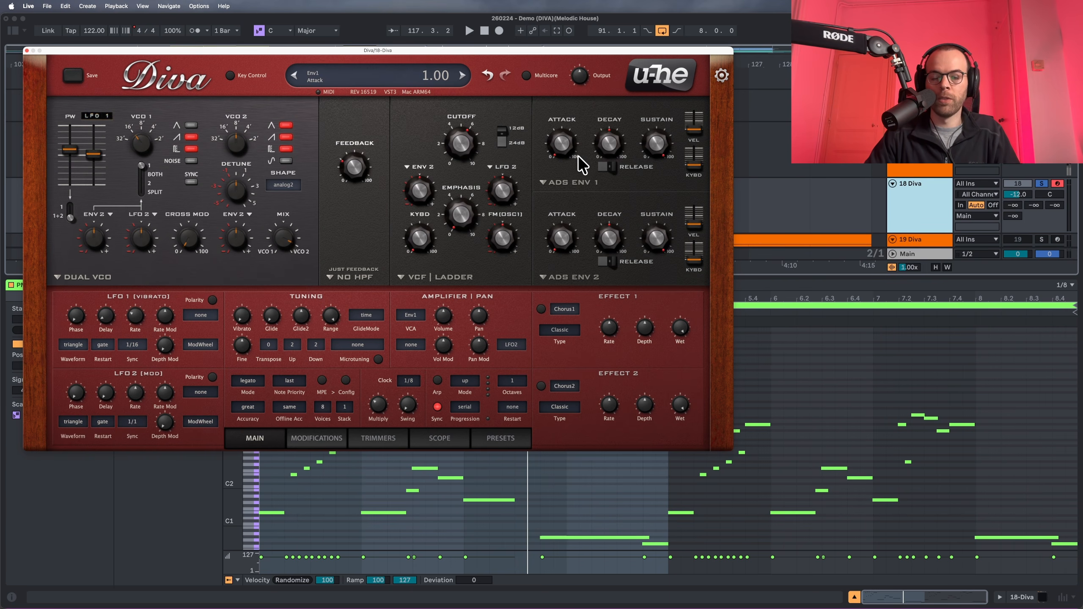
Shape envelope 1 with a sustain of 33 and release enabled, and adjust its decay and attack.
{"action": "key", "text": "space"}
{"action": "left_click_drag", "start_coordinate": [646, 205], "coordinate": [645, 228]}
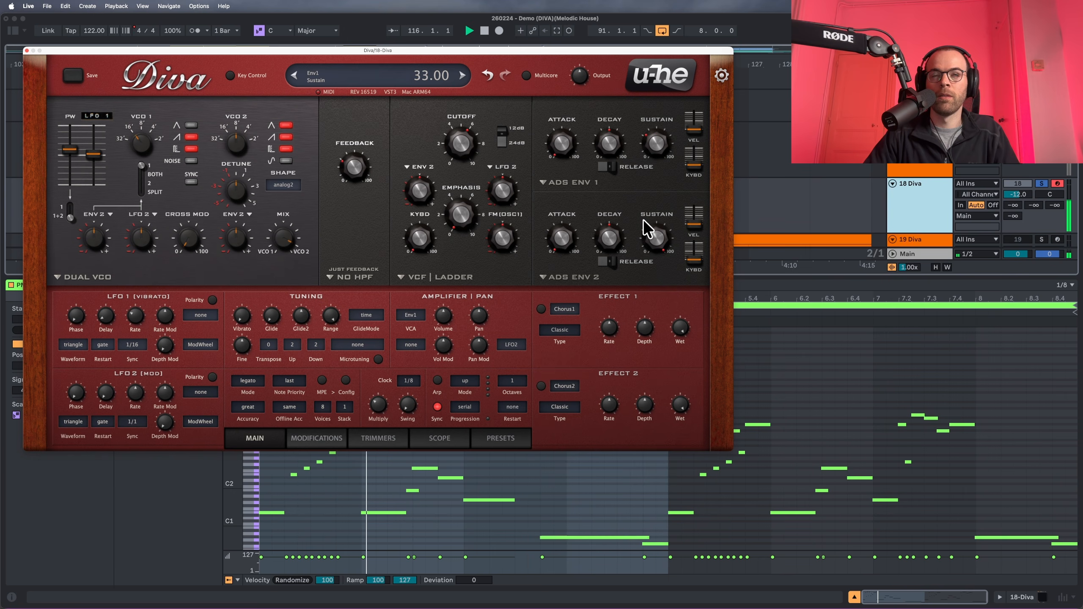
{"action": "key", "text": "space"}
{"action": "key", "text": "space"}
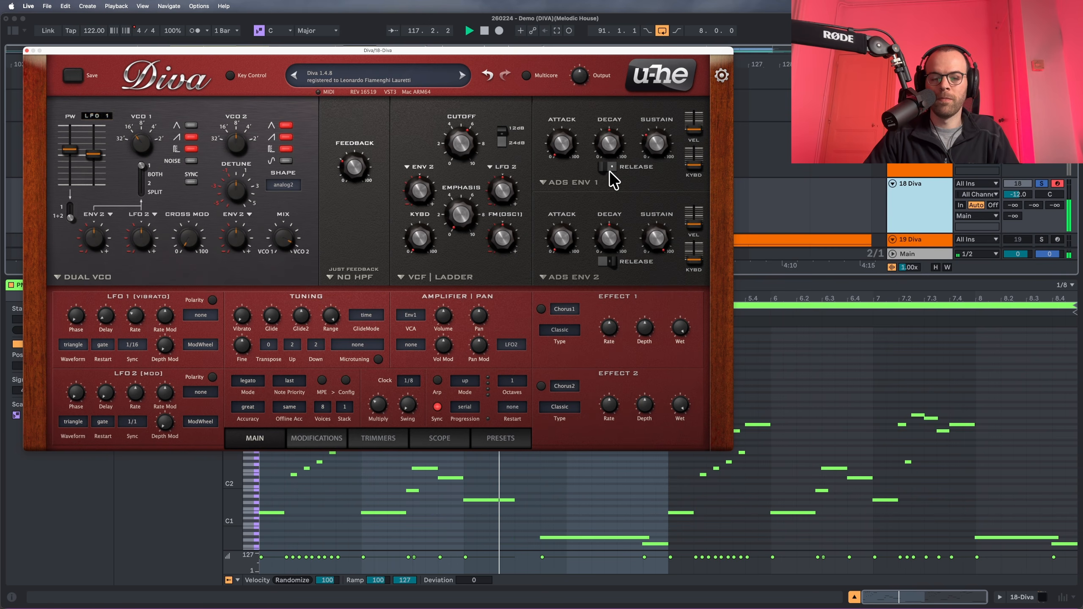
{"action": "key", "text": "space"}
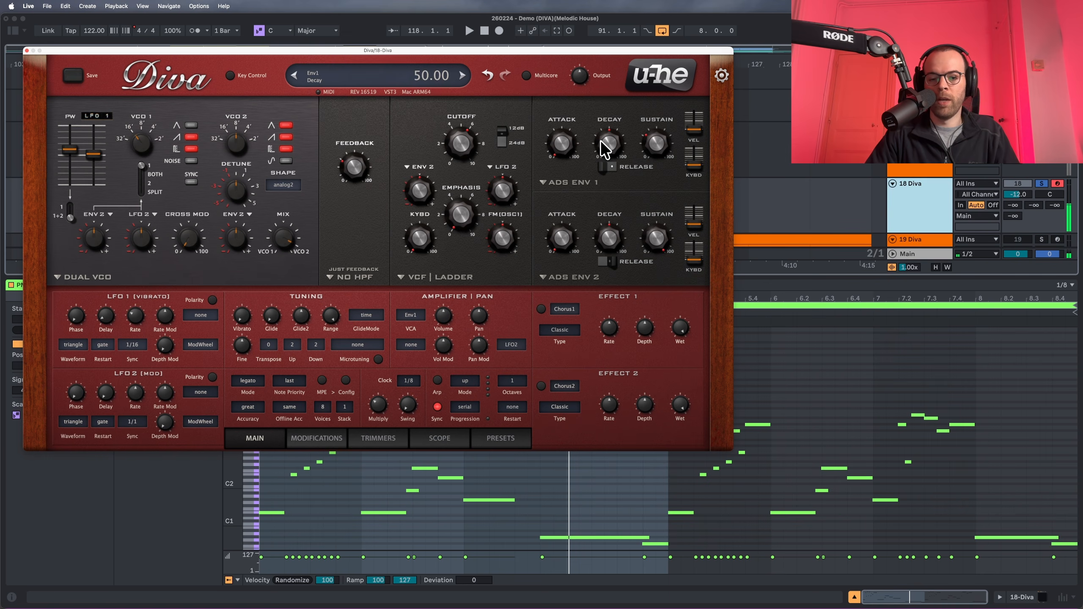
{"action": "left_click_drag", "start_coordinate": [600, 145], "coordinate": [601, 143]}
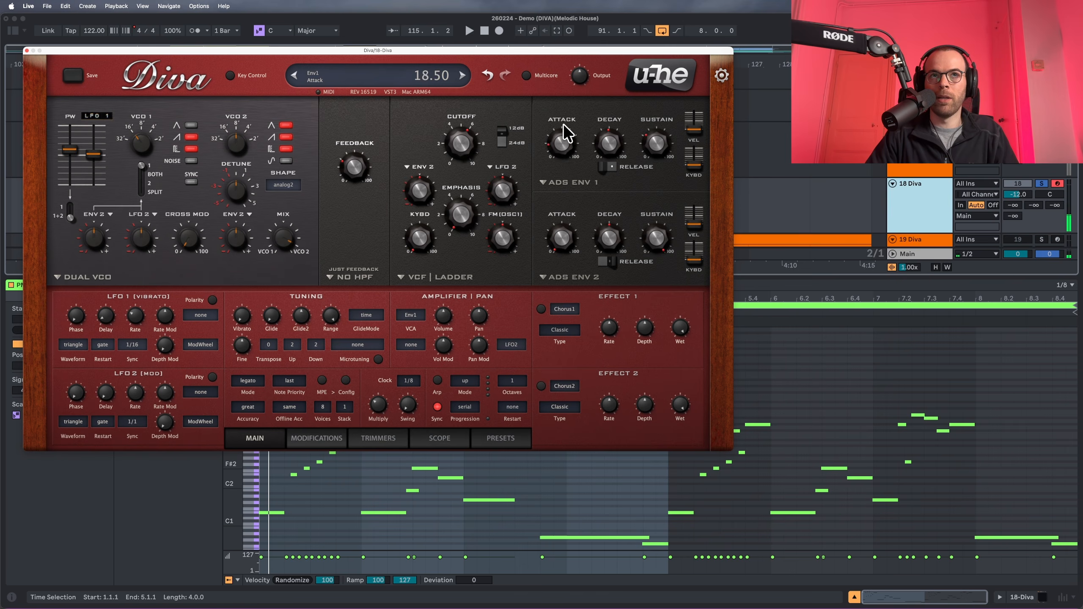
{"action": "left_click_drag", "start_coordinate": [566, 112], "coordinate": [565, 115]}
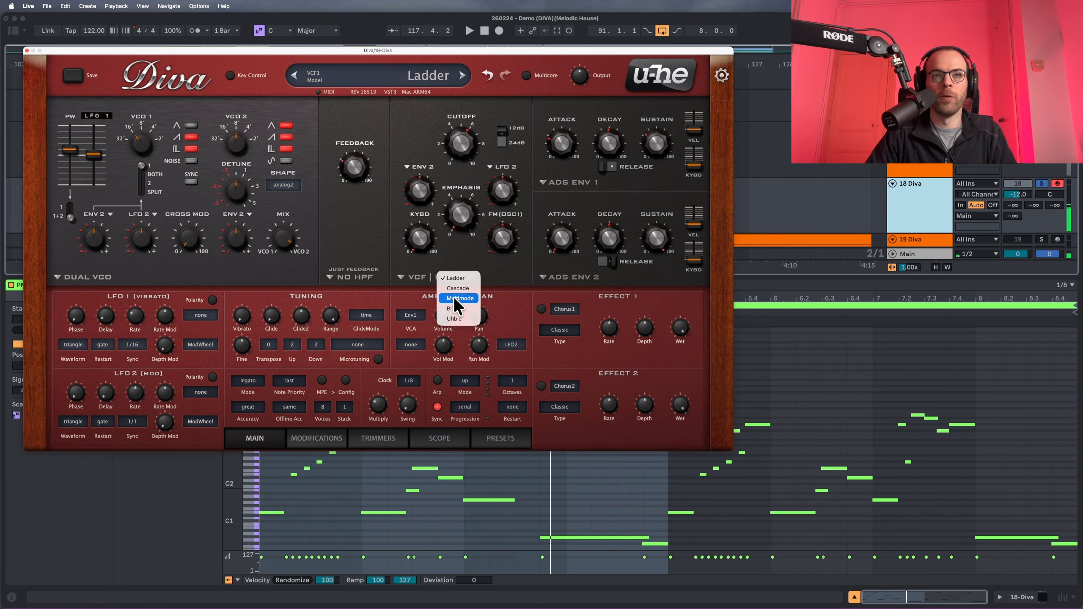
Change the filter model to Multimode and play the clip with it.
{"action": "left_click", "coordinate": [455, 299]}
{"action": "key", "text": "space"}
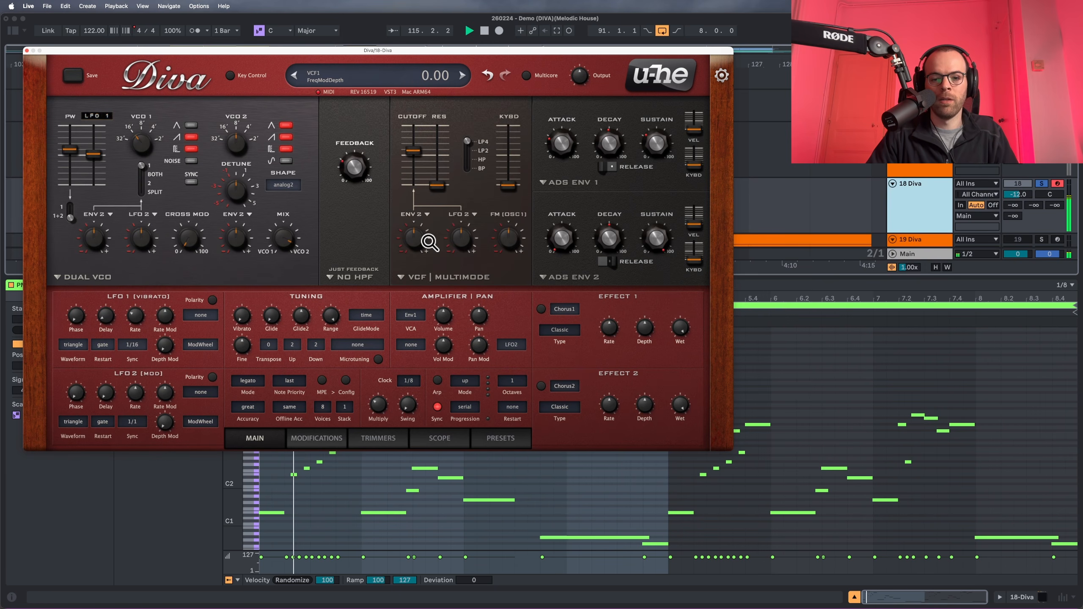
Adjust the filter cutoff and raise the filter's keyboard tracking, auditioning the clip.
{"action": "left_click_drag", "start_coordinate": [422, 156], "coordinate": [419, 150]}
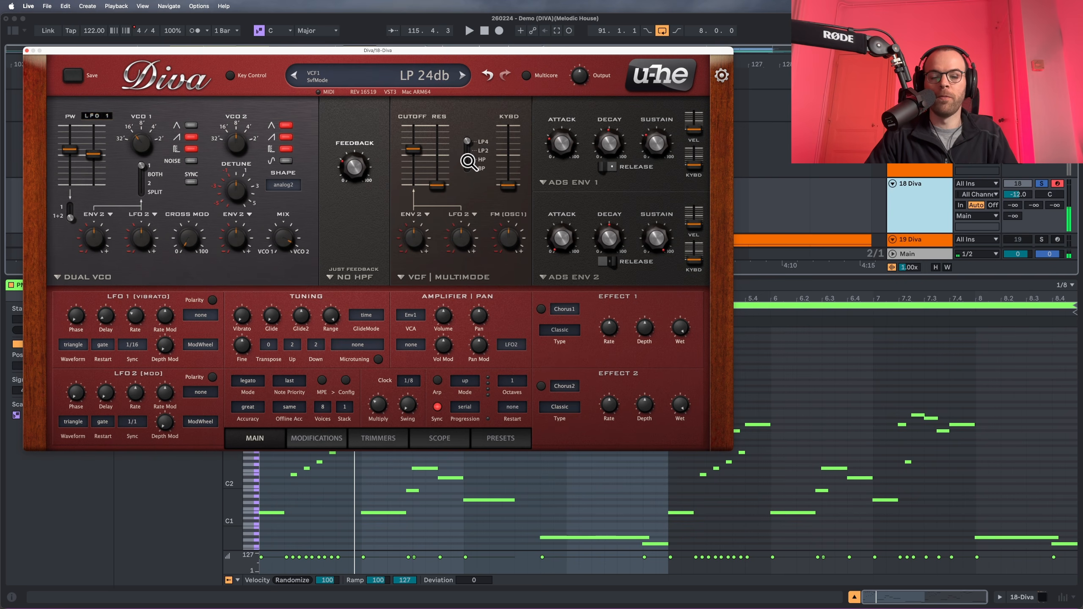
{"action": "left_click_drag", "start_coordinate": [508, 192], "coordinate": [514, 91]}
{"action": "key", "text": "space"}
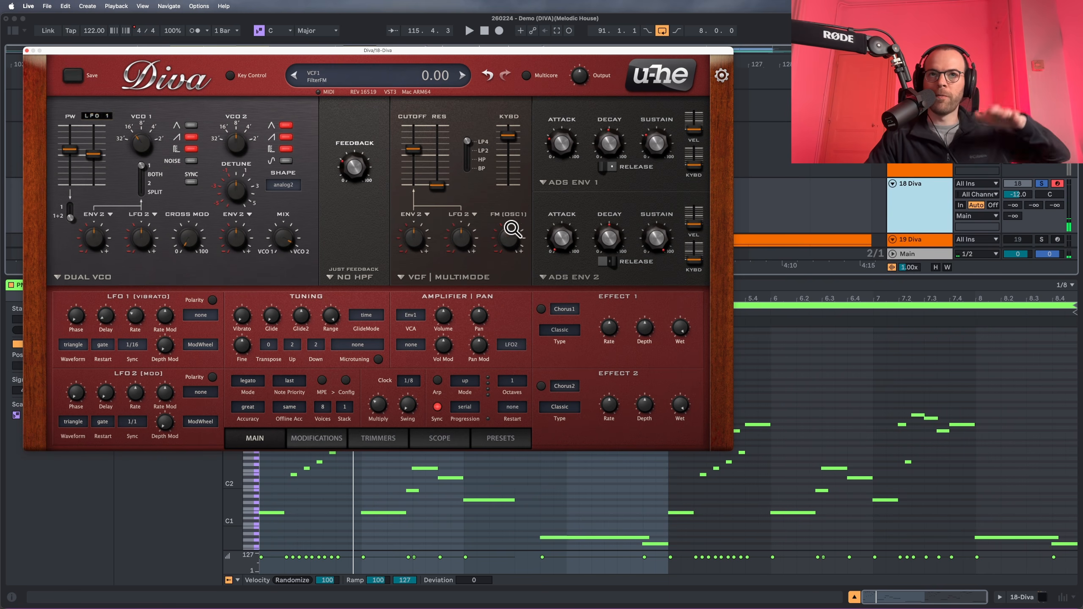
{"action": "mouse_move", "coordinate": [513, 147]}
{"action": "left_mouse_down"}
{"action": "mouse_move", "coordinate": [512, 232]}
{"action": "mouse_move", "coordinate": [516, 139]}
{"action": "left_mouse_up"}
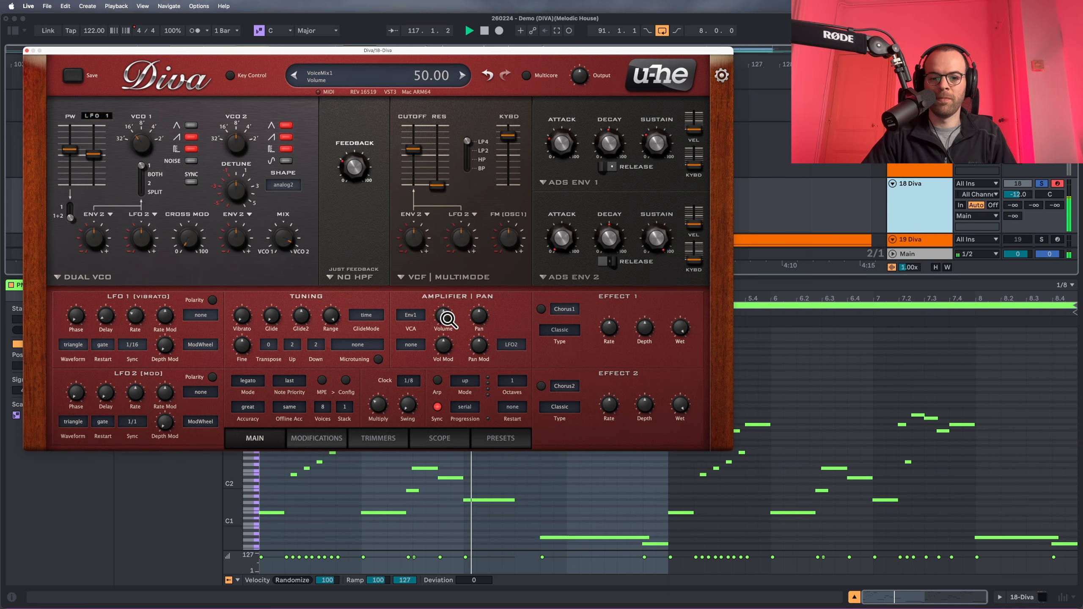
Set the first filter cutoff modulation source to Lag, assign LFO1 as the lag source, and adjust the lag's slew rate.
{"action": "left_click", "coordinate": [411, 212]}
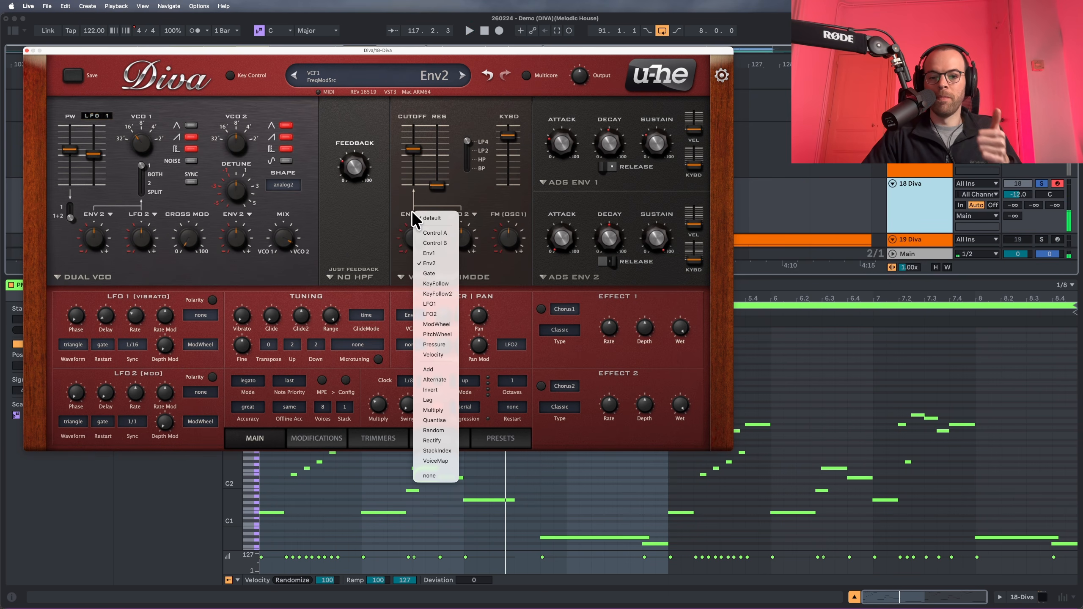
{"action": "left_click", "coordinate": [433, 401]}
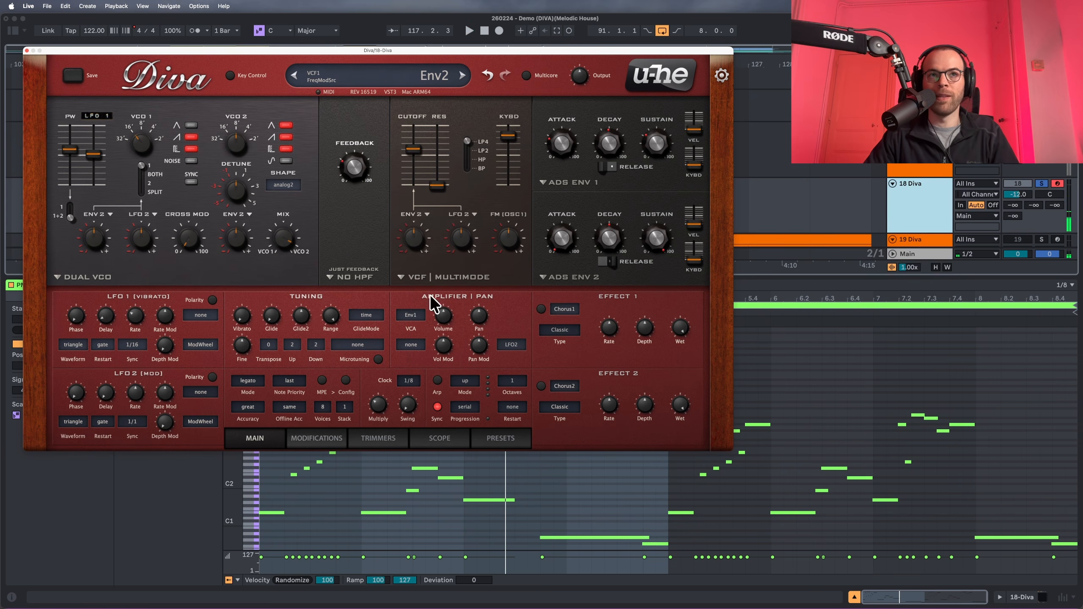
{"action": "left_click", "coordinate": [326, 438]}
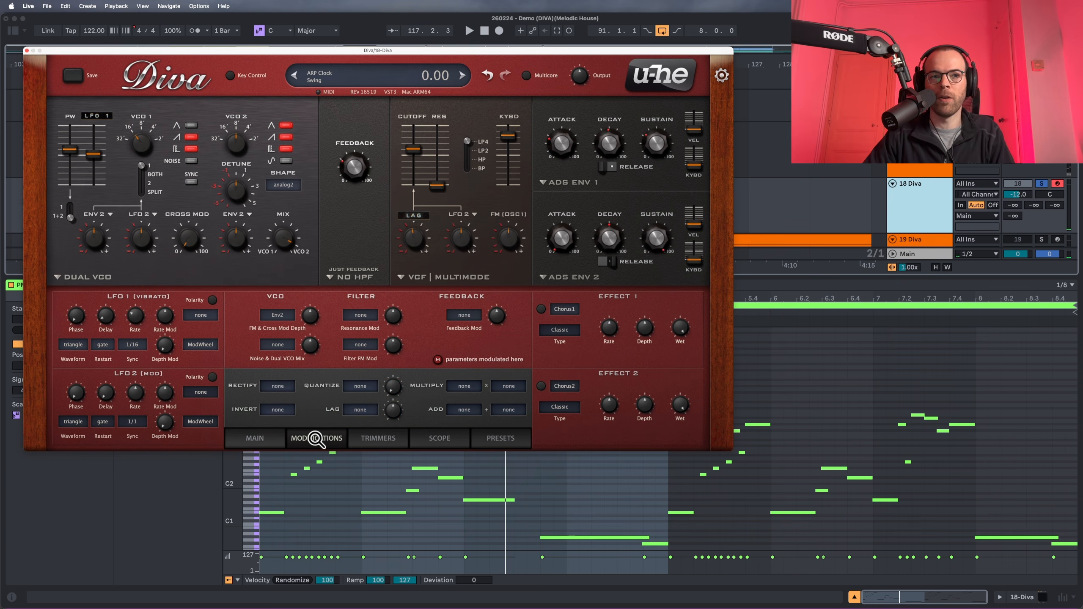
{"action": "left_click", "coordinate": [358, 409]}
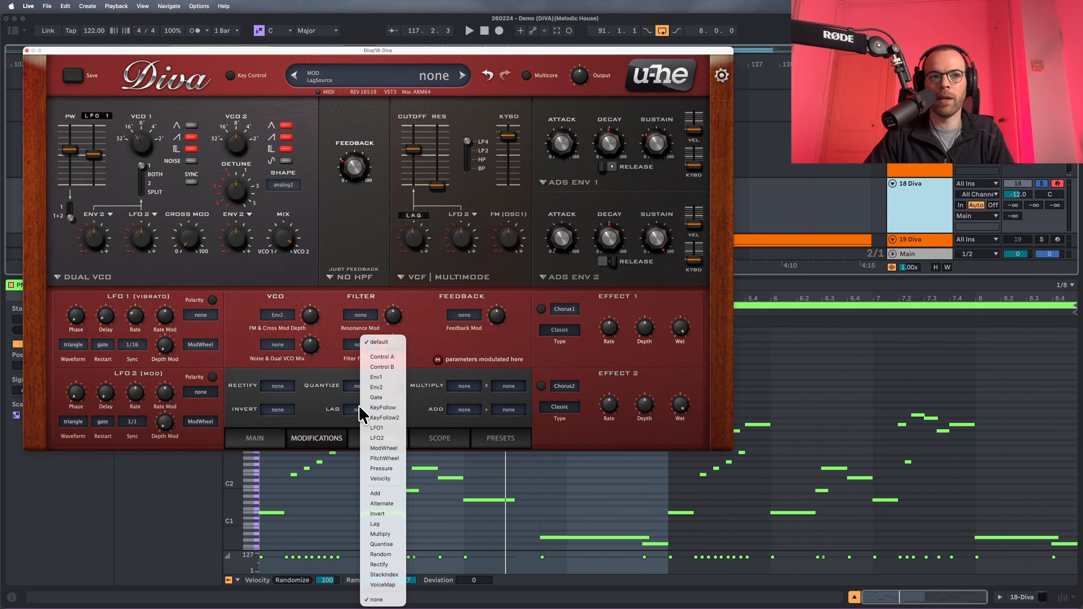
{"action": "left_click", "coordinate": [384, 427]}
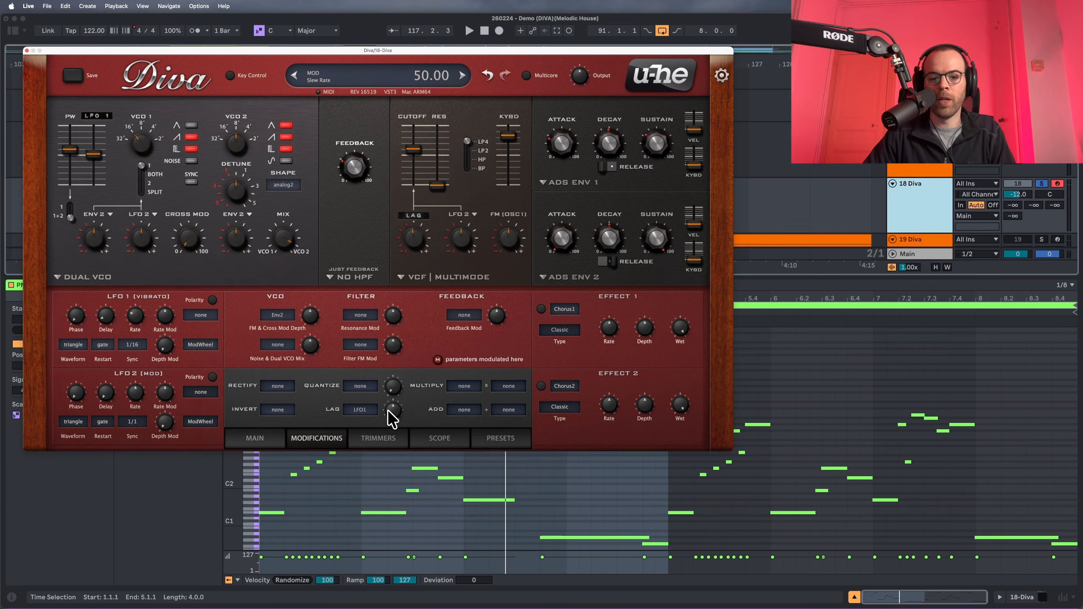
{"action": "left_click_drag", "start_coordinate": [389, 409], "coordinate": [387, 418]}
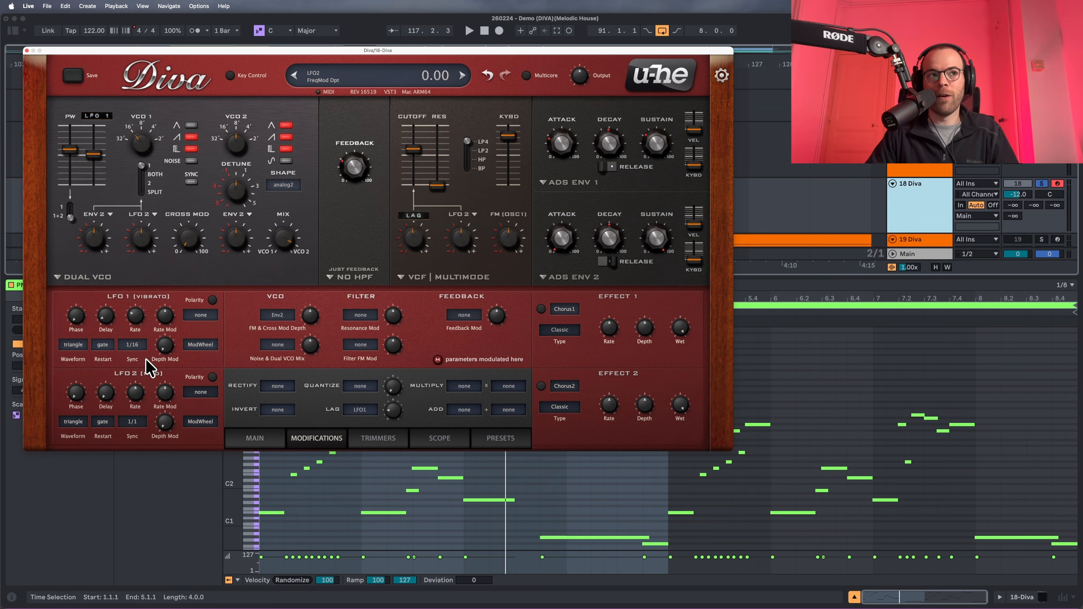
Audition the first filter cutoff modulation at a depth of -8 and change its source to LFO1.
{"action": "key", "text": "space"}
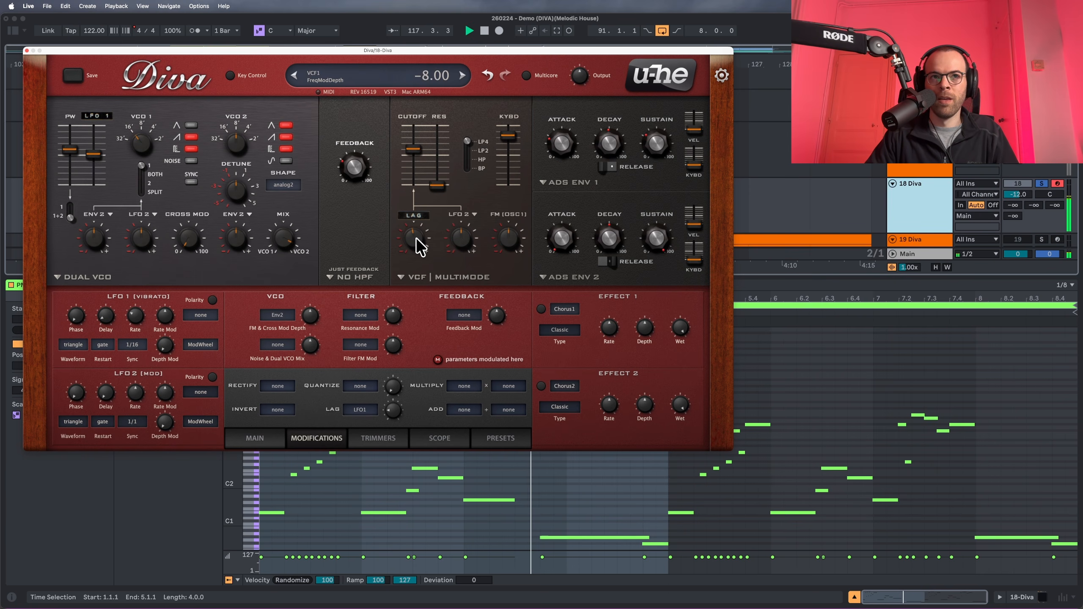
{"action": "key", "text": "space"}
{"action": "left_click", "coordinate": [414, 217]}
{"action": "left_click", "coordinate": [436, 309]}
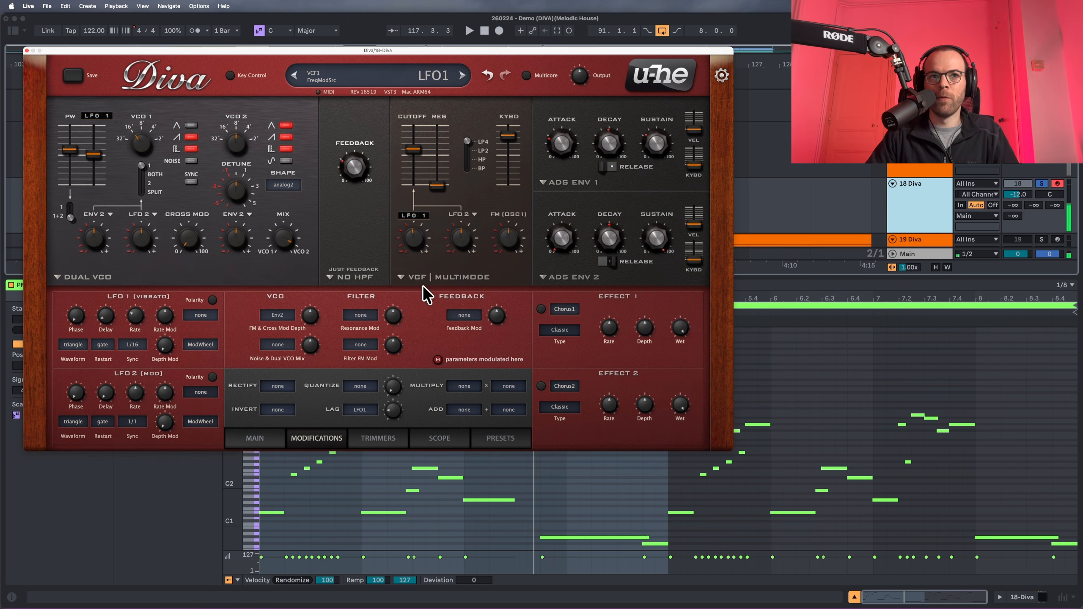
Change the lag source to Lag with a slew rate of 20, and set the second filter cutoff modulation source to LFO1.
{"action": "key", "text": "space"}
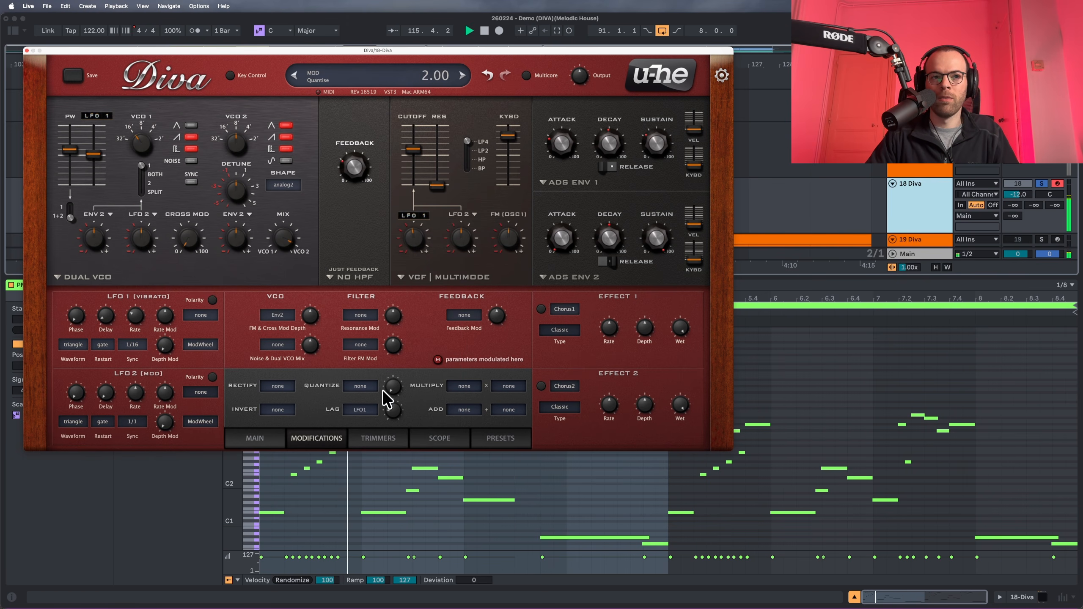
{"action": "left_click", "coordinate": [362, 410]}
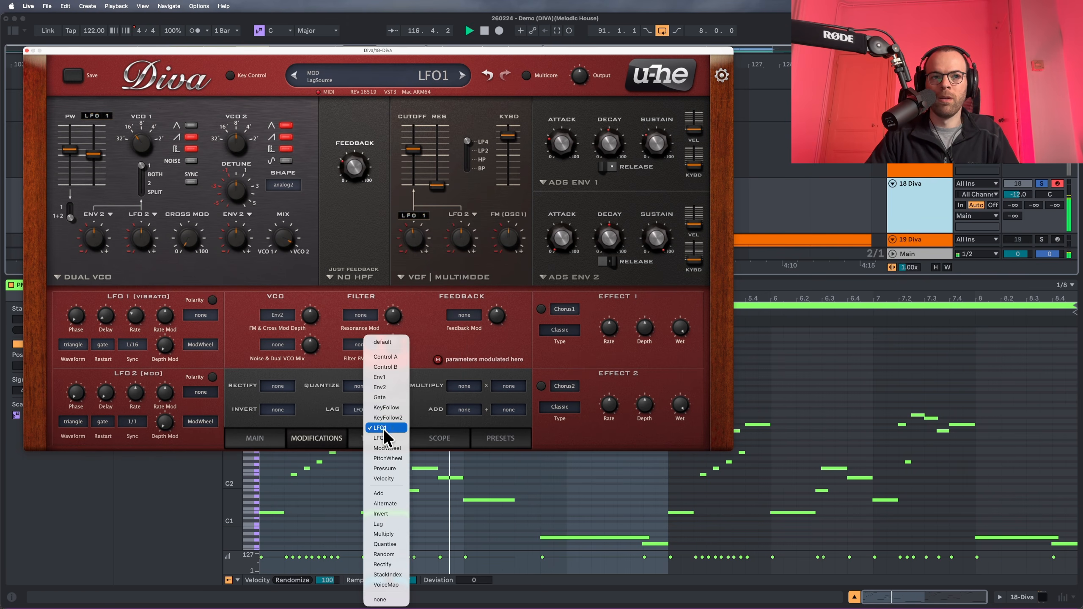
{"action": "left_click", "coordinate": [385, 524]}
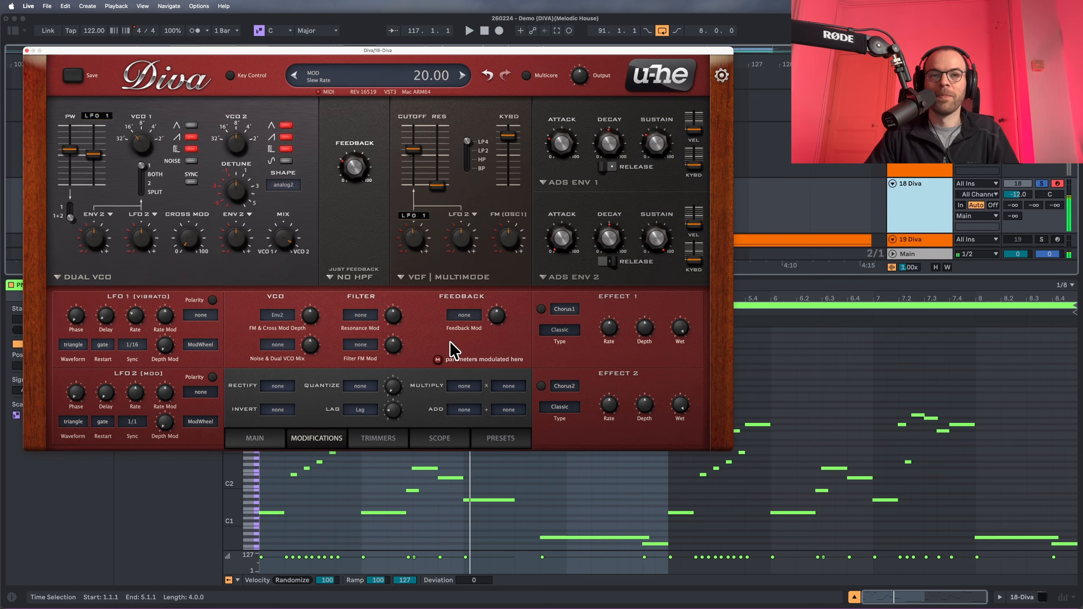
{"action": "left_click", "coordinate": [461, 216]}
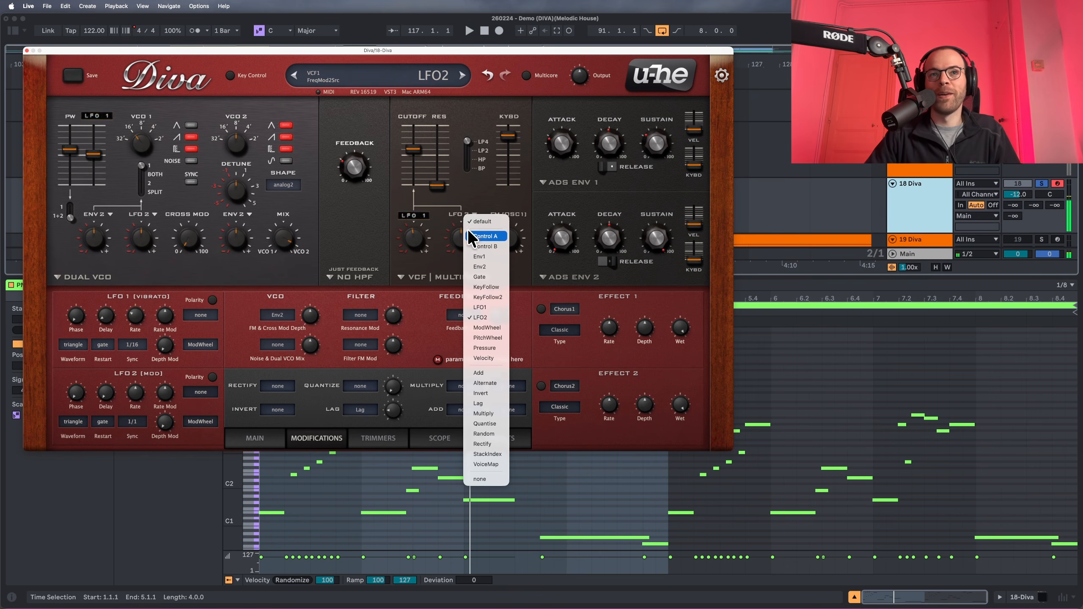
{"action": "left_click", "coordinate": [480, 307]}
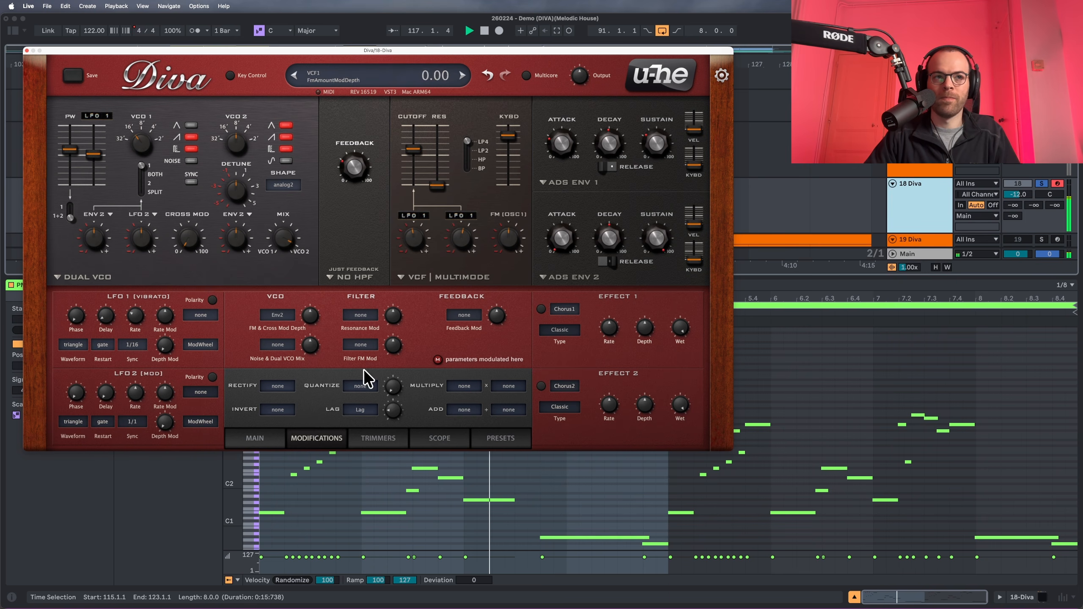
Adjust the vibrato amount and set the glide to 4, checking the result in playback.
{"action": "left_click", "coordinate": [266, 437]}
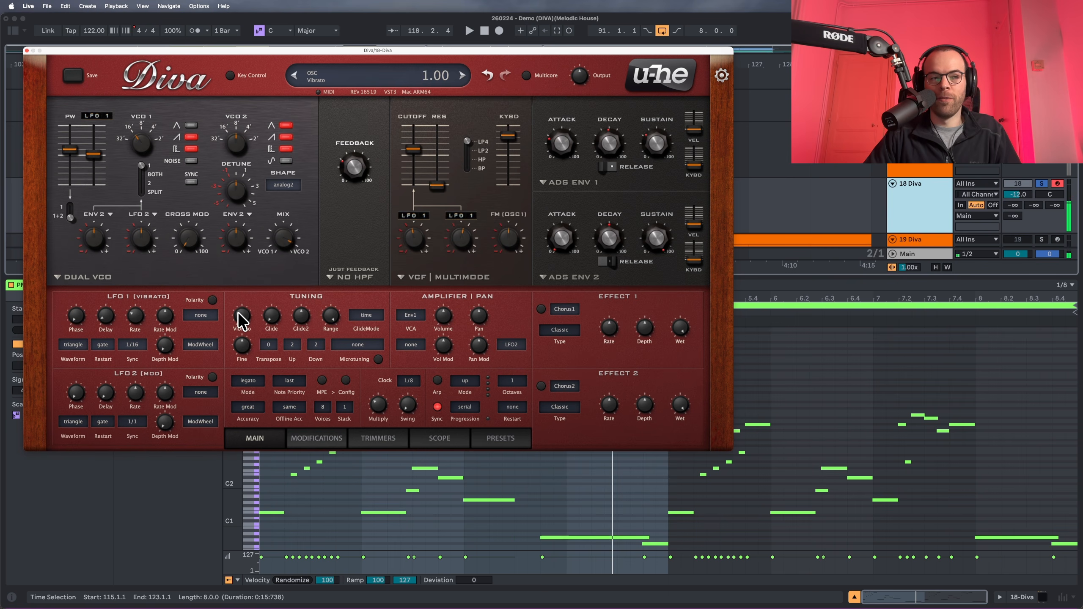
{"action": "left_click_drag", "start_coordinate": [238, 312], "coordinate": [243, 286]}
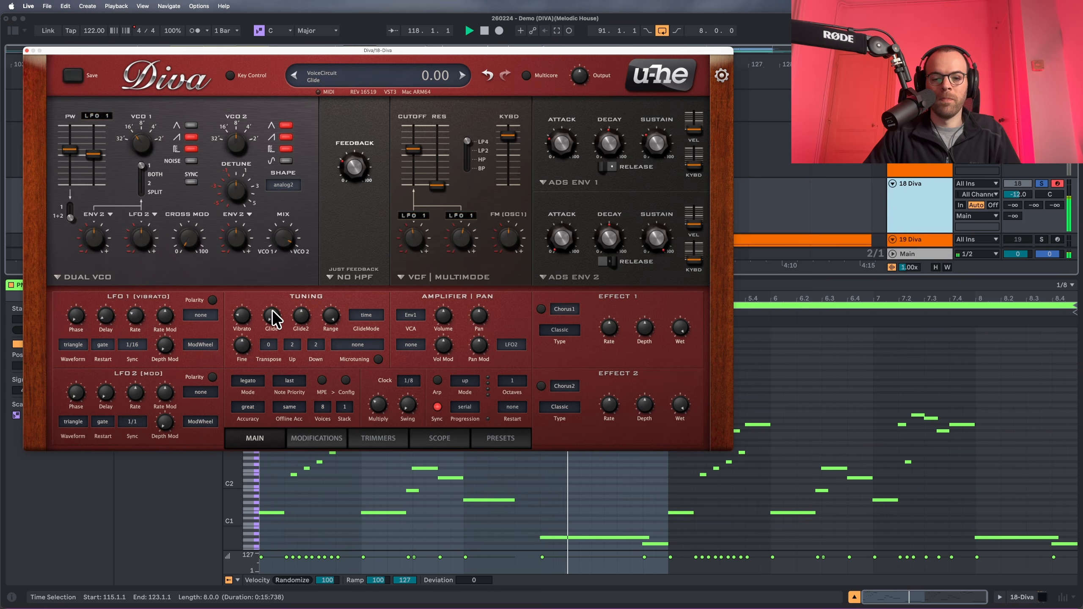
{"action": "key", "text": "space"}
{"action": "left_click_drag", "start_coordinate": [272, 310], "coordinate": [272, 309]}
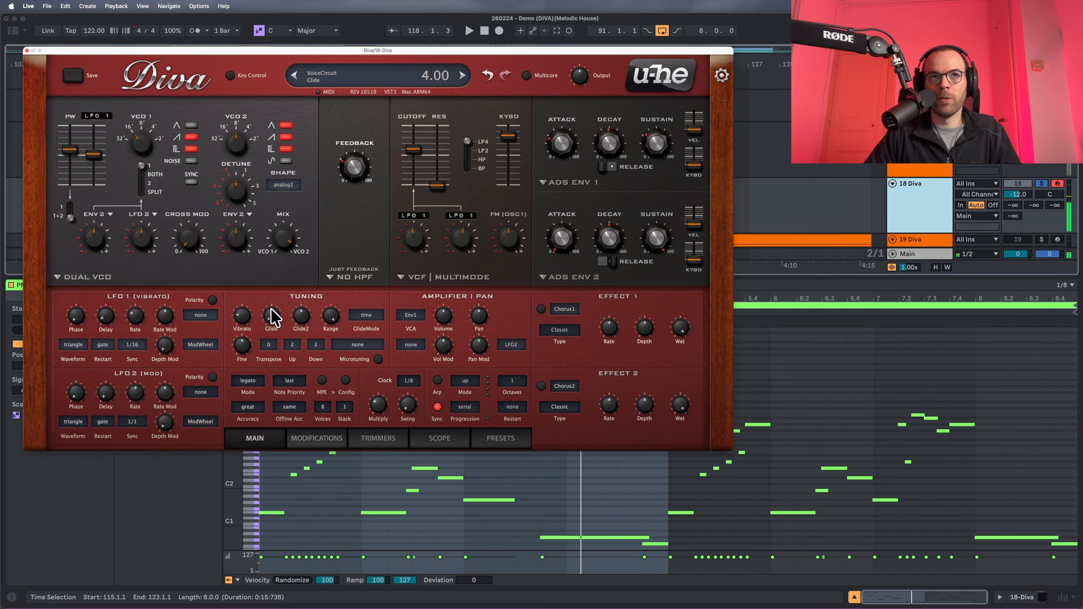
{"action": "key", "text": "space"}
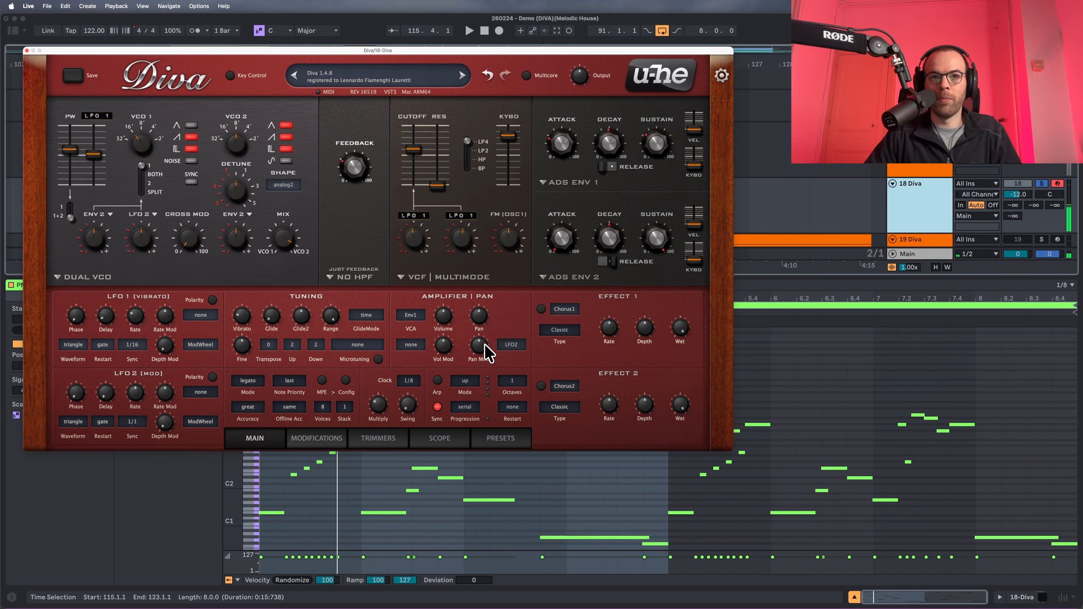
Raise the pan modulation depth, trying 26, and play the clip with it.
{"action": "left_click_drag", "start_coordinate": [479, 349], "coordinate": [478, 347]}
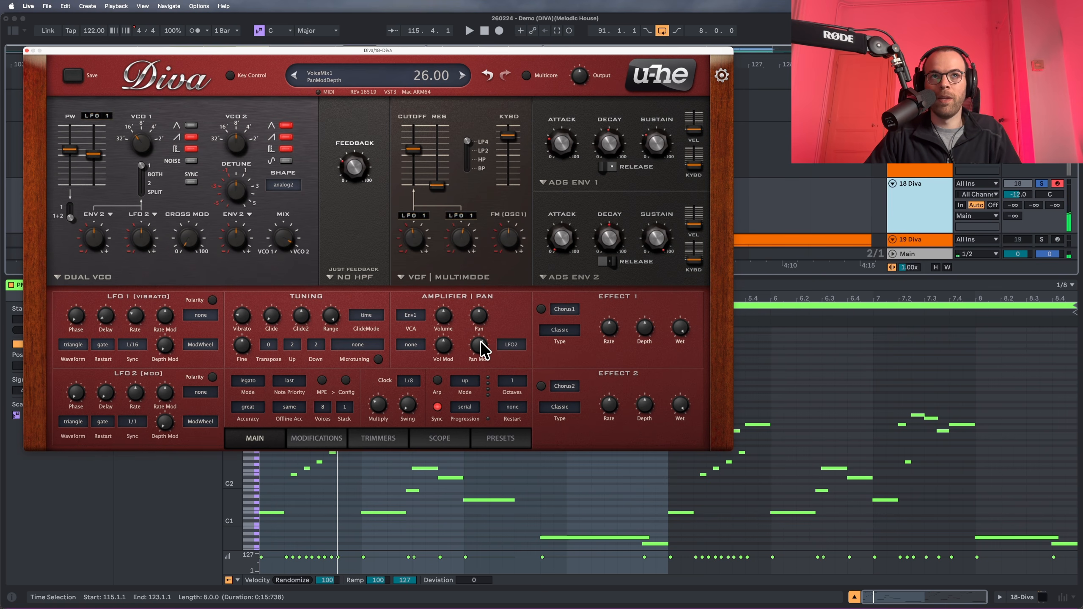
{"action": "key", "text": "space"}
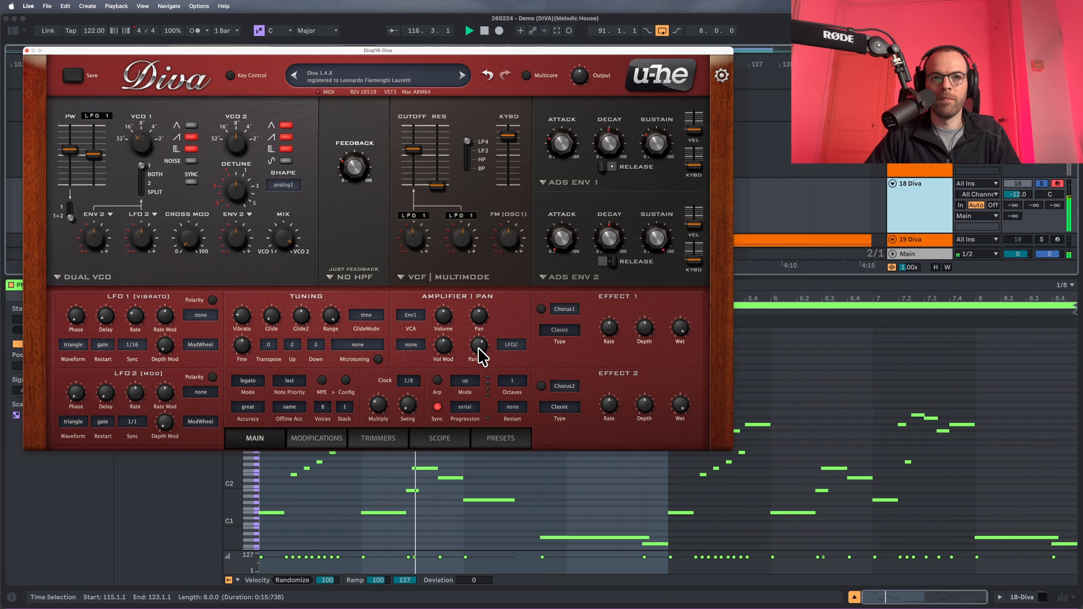
{"action": "key", "text": "space"}
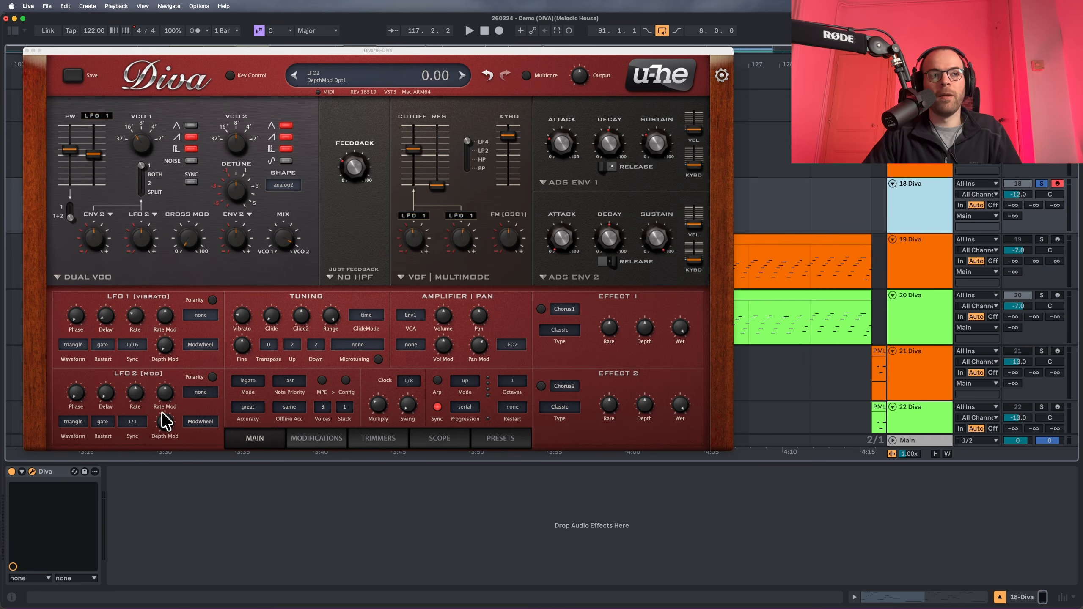
Set LFO2 to the rand glide waveform with sync at 0.1s and a rate of 5, and play the result.
{"action": "left_click", "coordinate": [80, 422]}
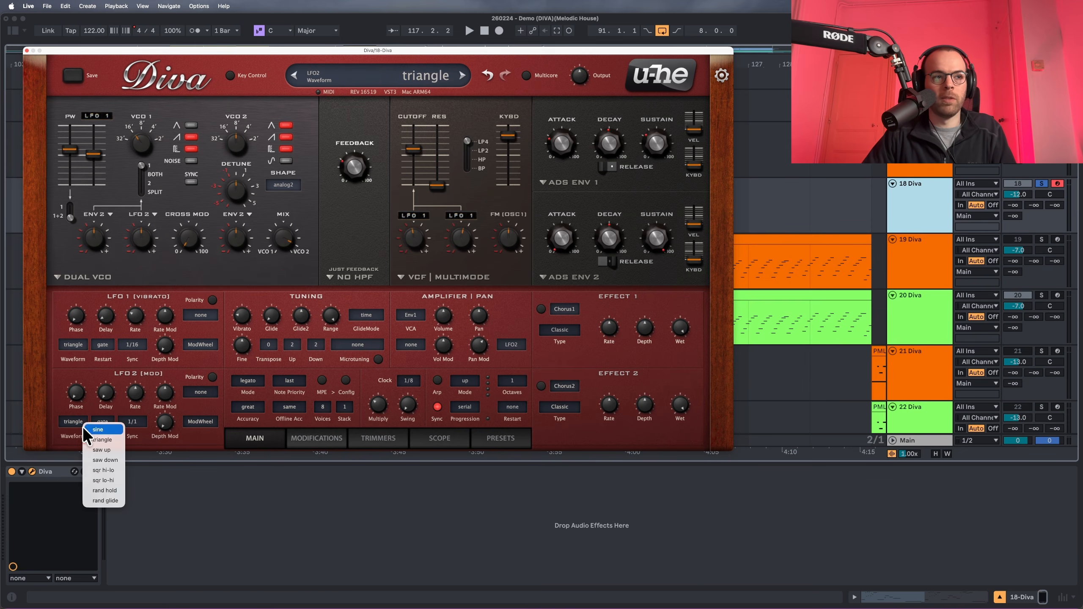
{"action": "left_click", "coordinate": [104, 501]}
{"action": "left_click", "coordinate": [132, 422]}
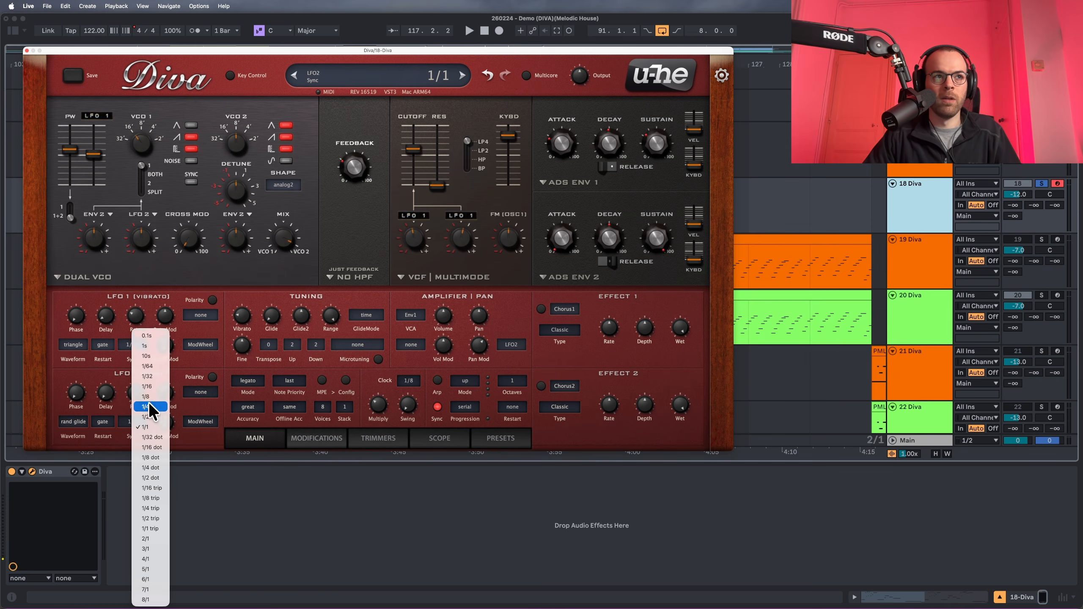
{"action": "left_click", "coordinate": [145, 337]}
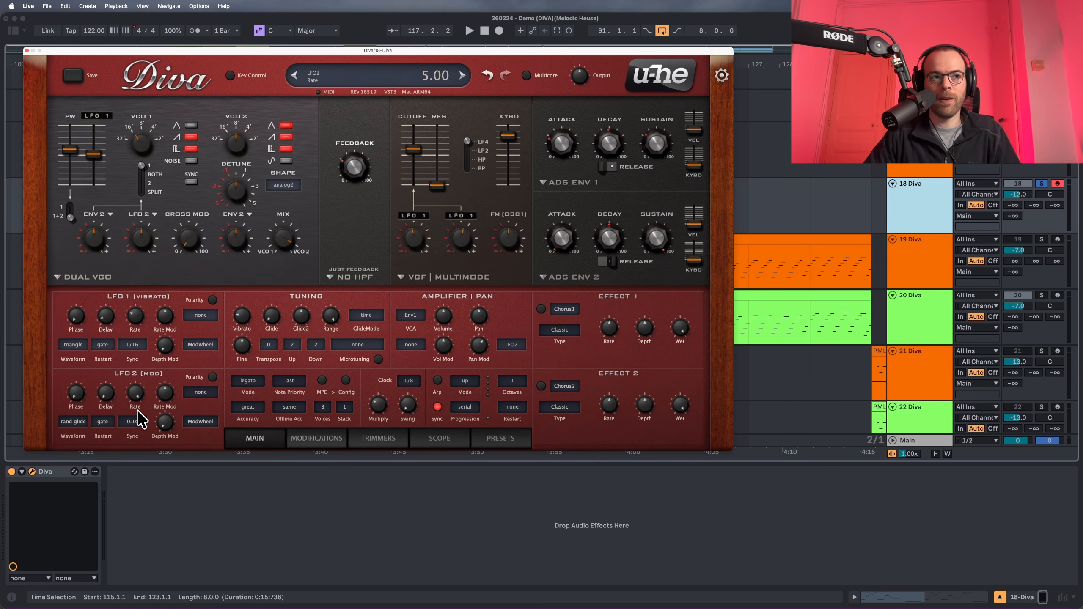
{"action": "key", "text": "space"}
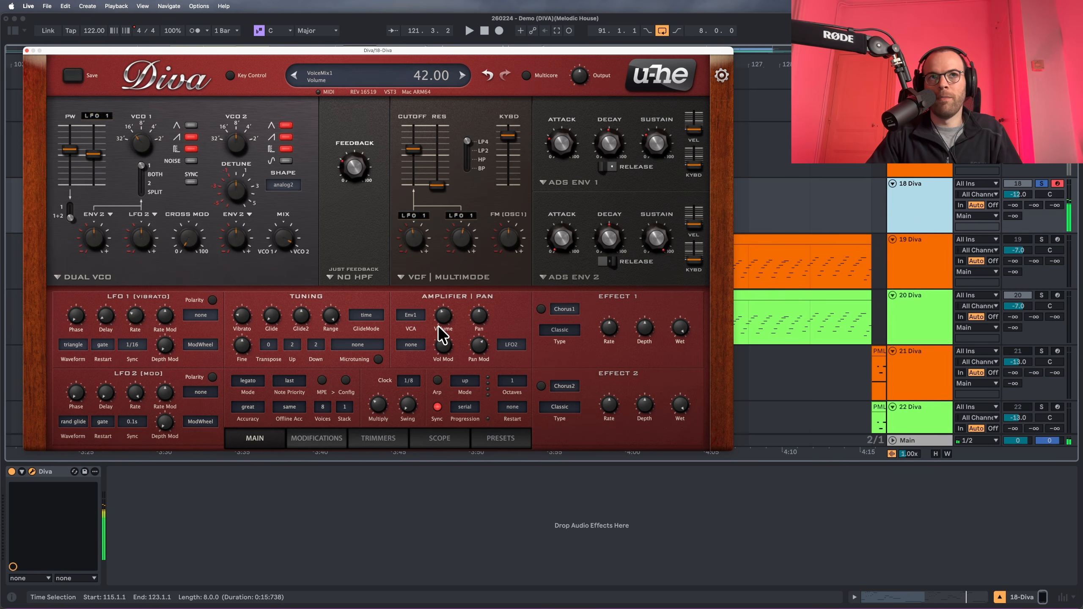
Lower the amplifier volume while auditioning the clip.
{"action": "scroll", "coordinate": [440, 334], "scroll_direction": "down", "scroll_amount": 5}
{"action": "key", "text": "space"}
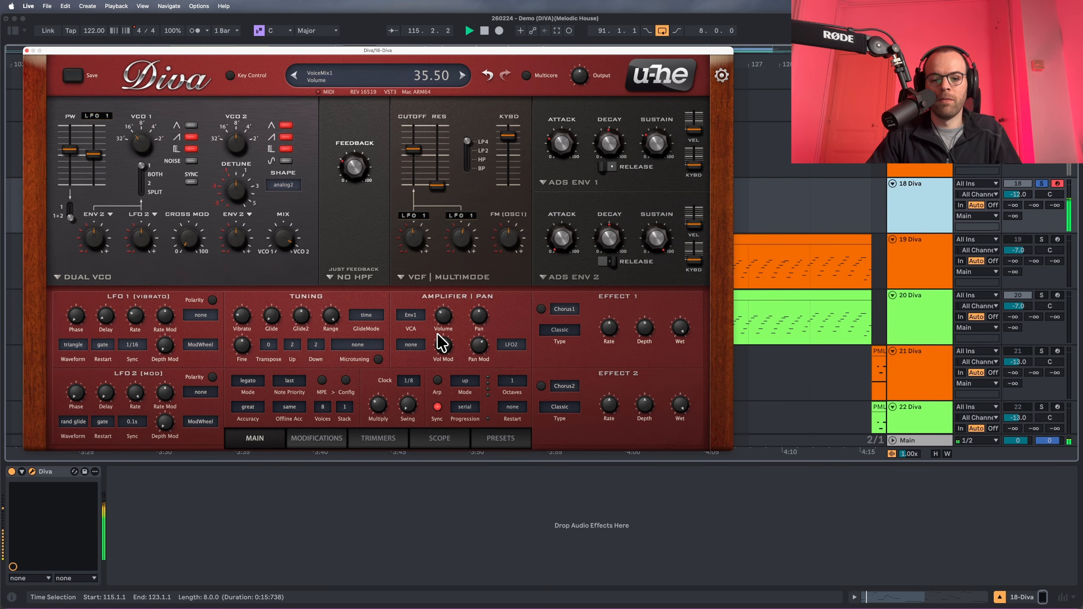
{"action": "left_click_drag", "start_coordinate": [438, 335], "coordinate": [436, 345]}
{"action": "key", "text": "space"}
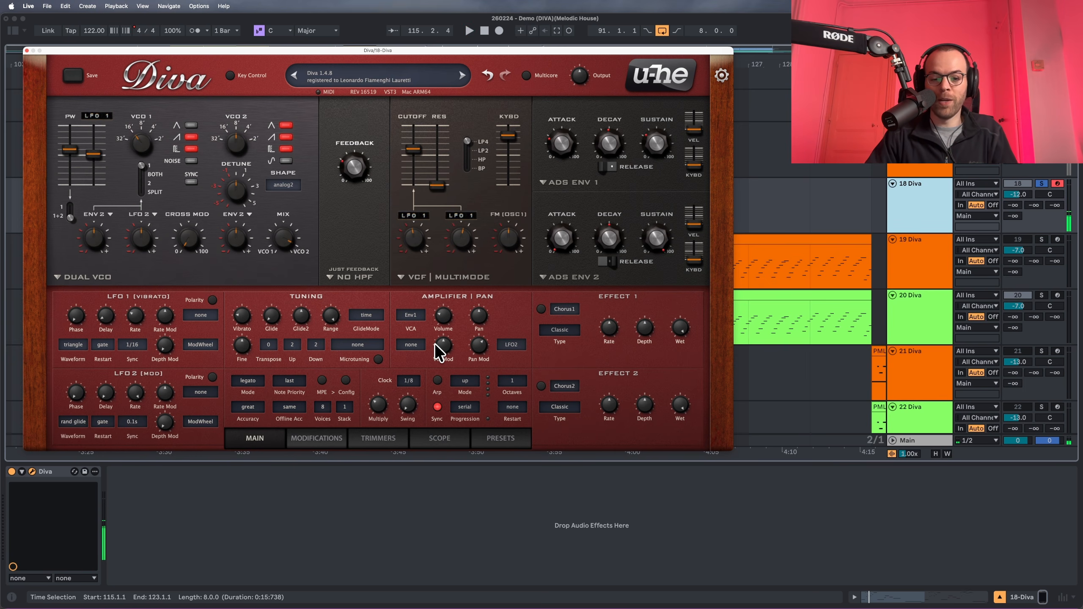
Modulate the noise and dual VCO mix from Lag, trying a depth of -22, and audition it.
{"action": "left_click", "coordinate": [322, 438]}
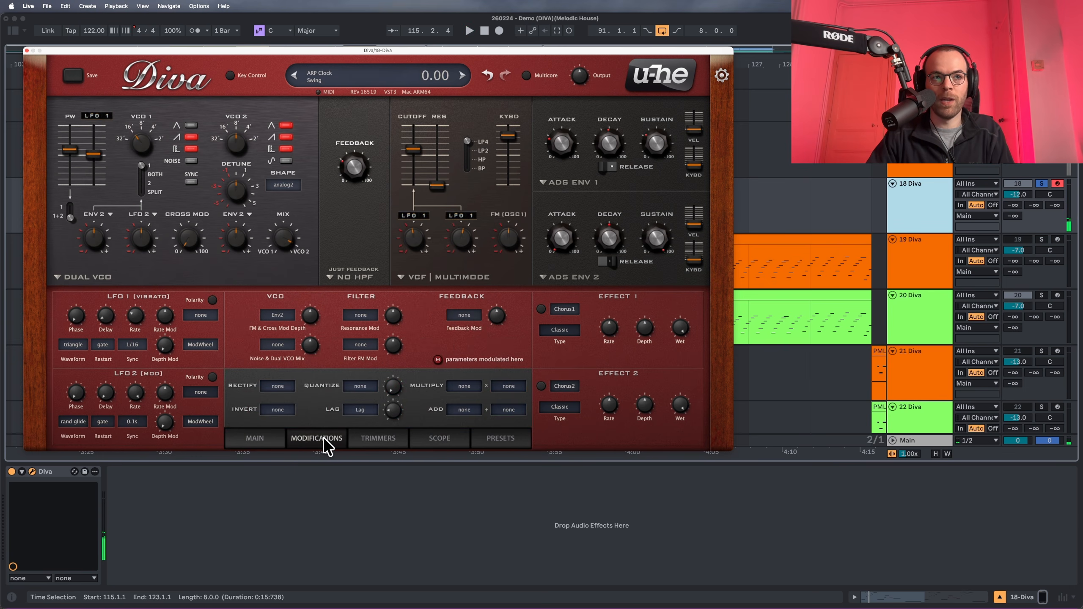
{"action": "left_click", "coordinate": [279, 344]}
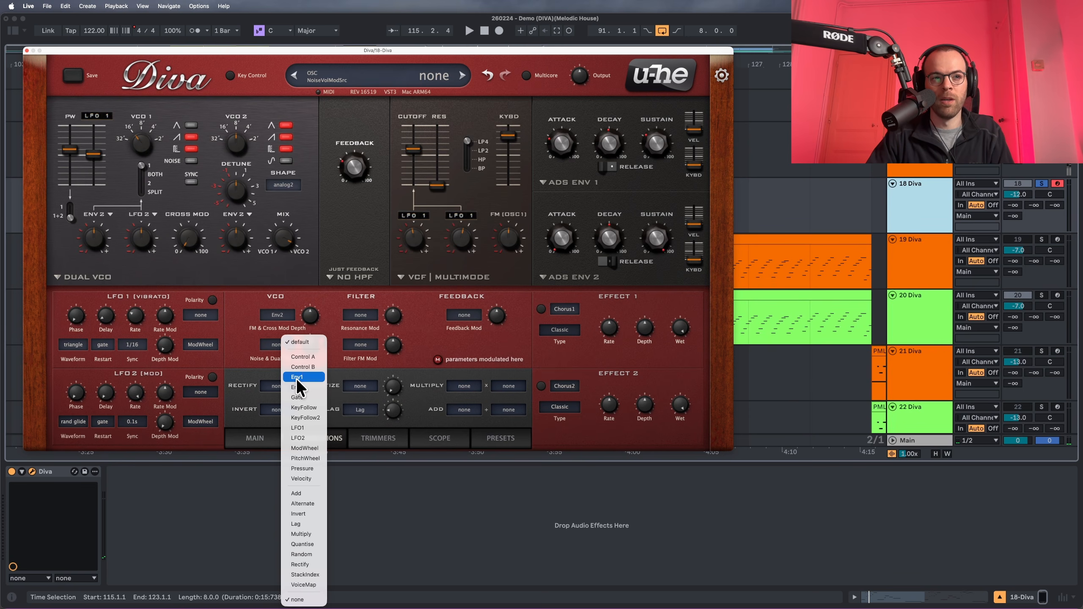
{"action": "left_click", "coordinate": [301, 528]}
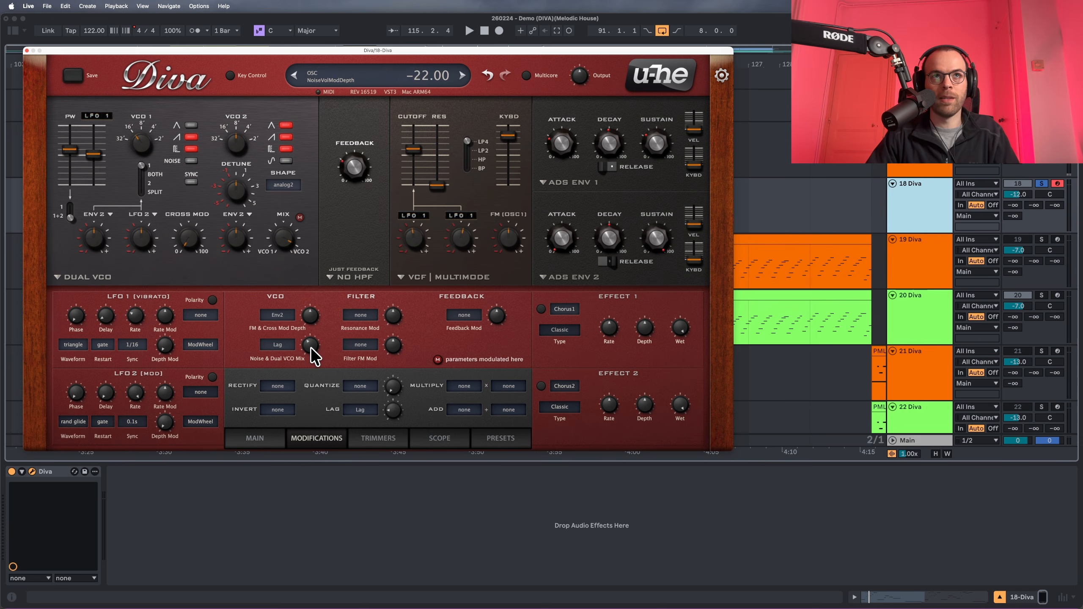
{"action": "key", "text": "space"}
{"action": "scroll", "coordinate": [311, 345], "scroll_direction": "up", "scroll_amount": 2}
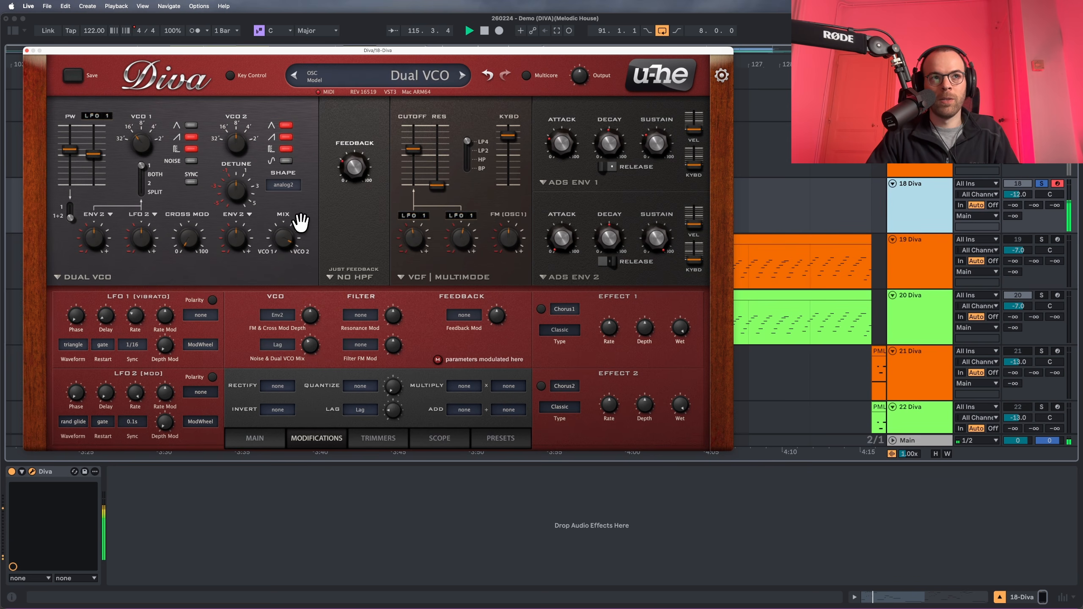
{"action": "mouse_move", "coordinate": [286, 223]}
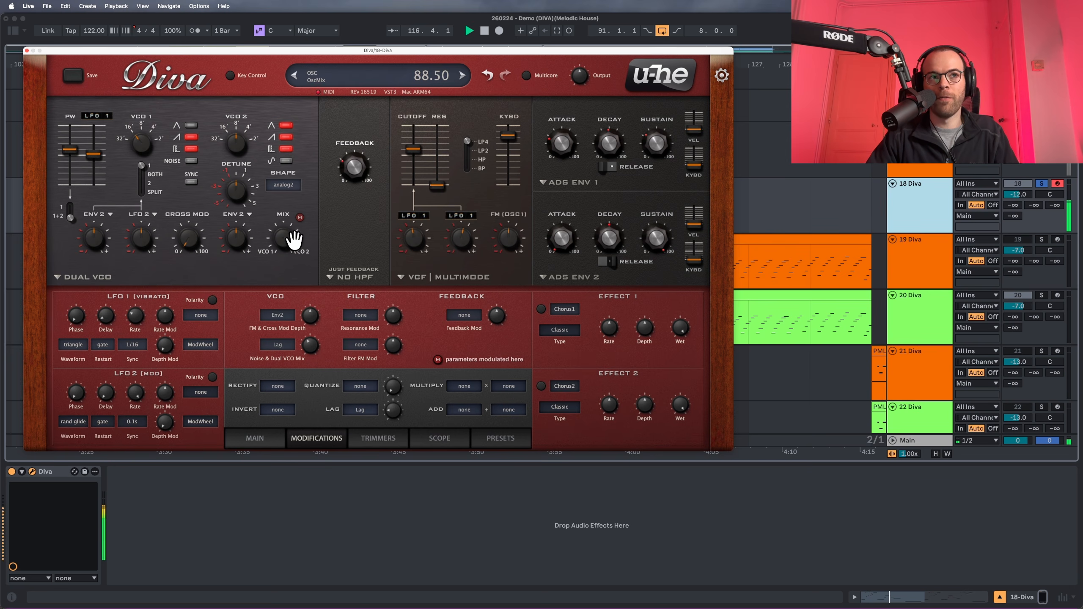
Switch on Effect 1 as Delay1 and play the clip with it.
{"action": "left_click", "coordinate": [571, 310]}
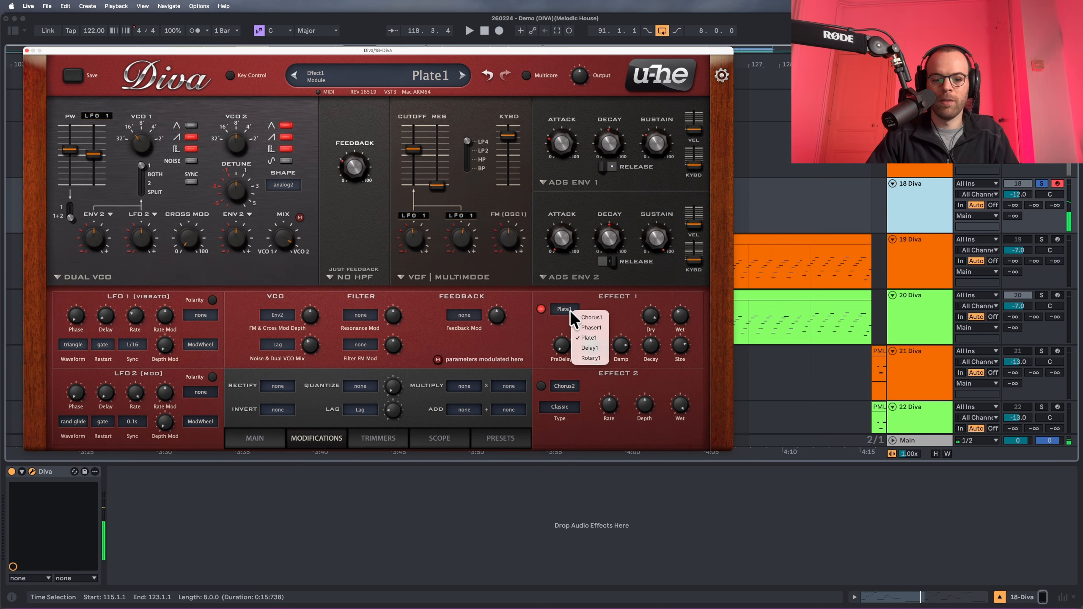
{"action": "left_click", "coordinate": [590, 348]}
{"action": "key", "text": "space"}
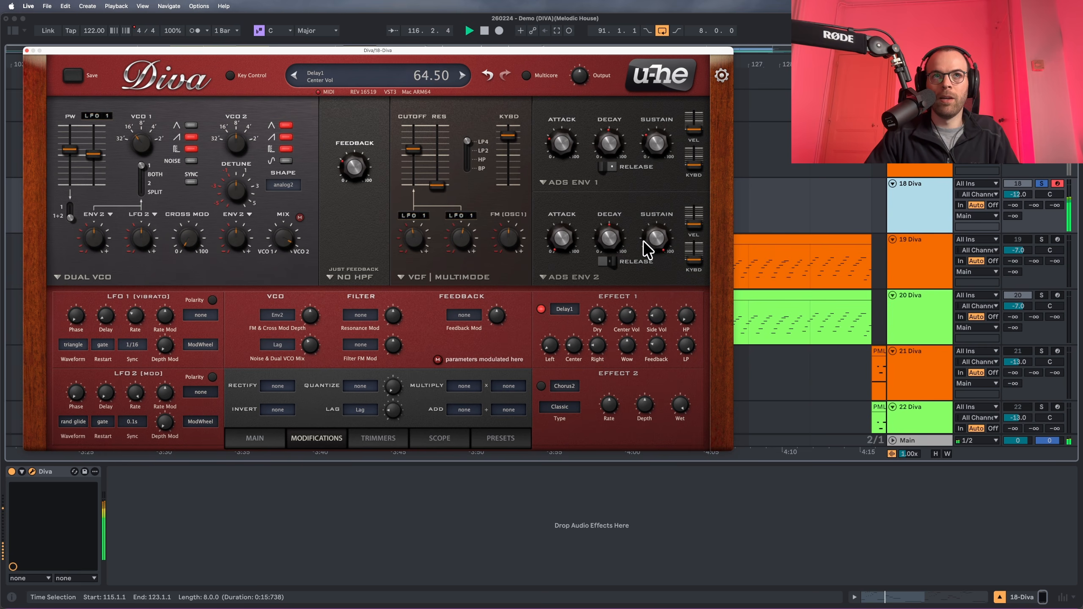
Adjust the Delay1 settings while auditioning the clip, with HP at 45 and Wow at 17.
{"action": "left_click_drag", "start_coordinate": [654, 220], "coordinate": [647, 231]}
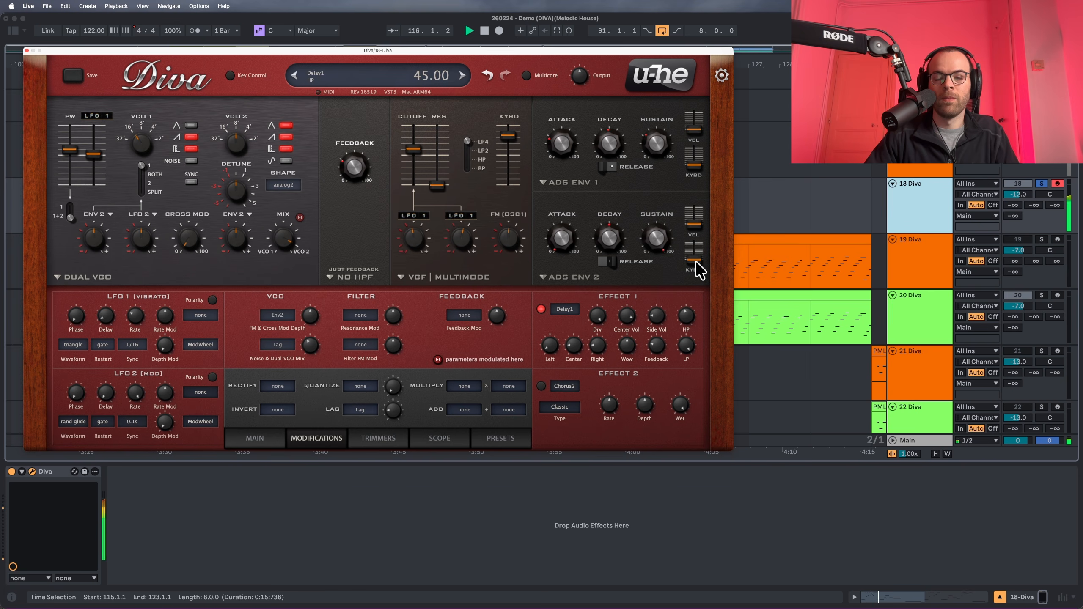
{"action": "key", "text": "space"}
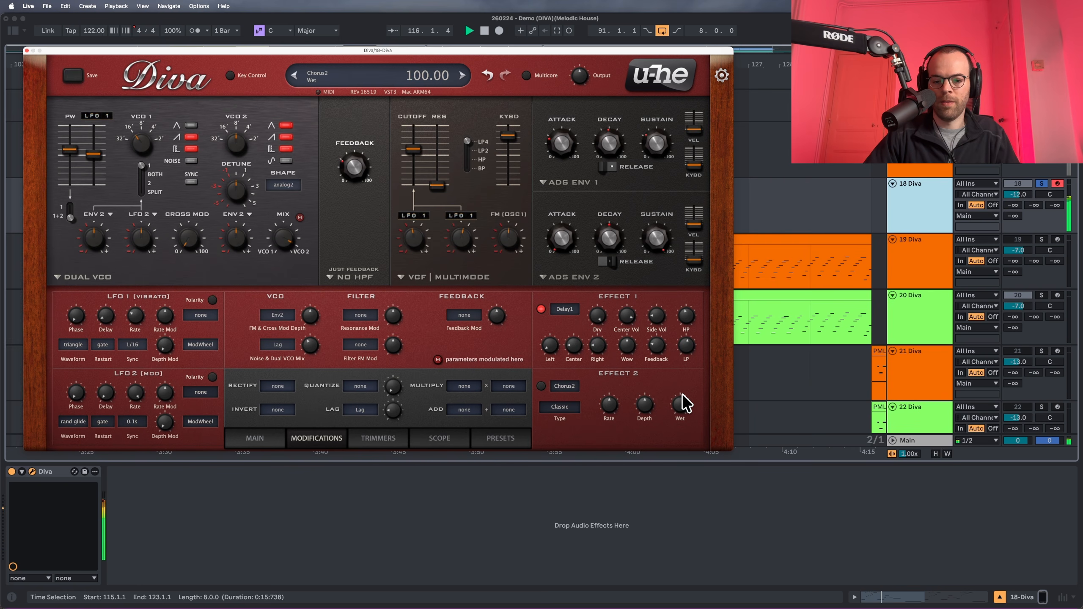
{"action": "key", "text": "space"}
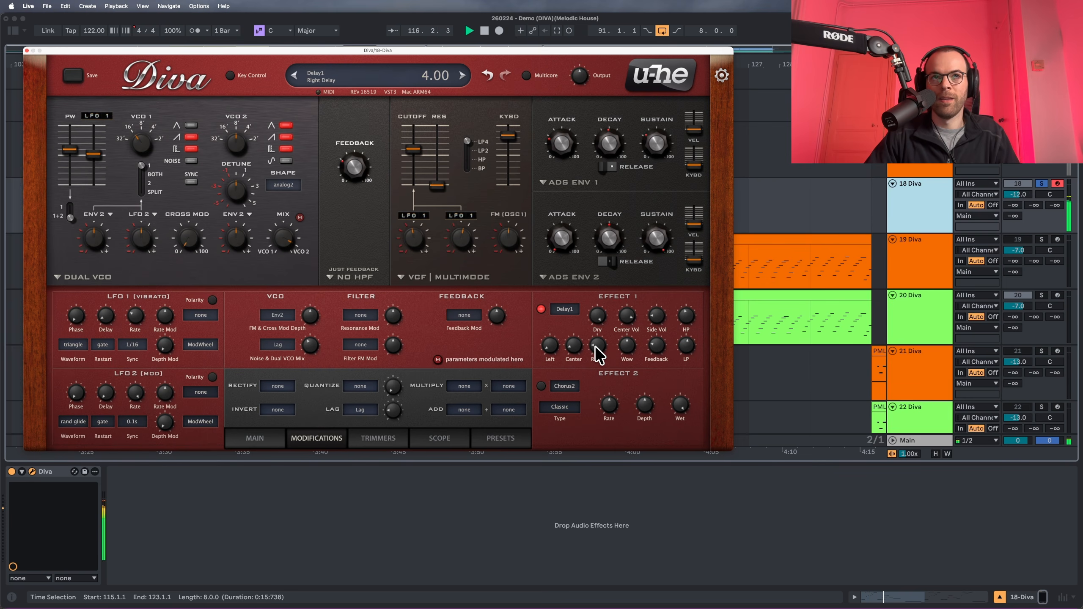
{"action": "scroll", "coordinate": [596, 347], "scroll_direction": "down", "scroll_amount": 1}
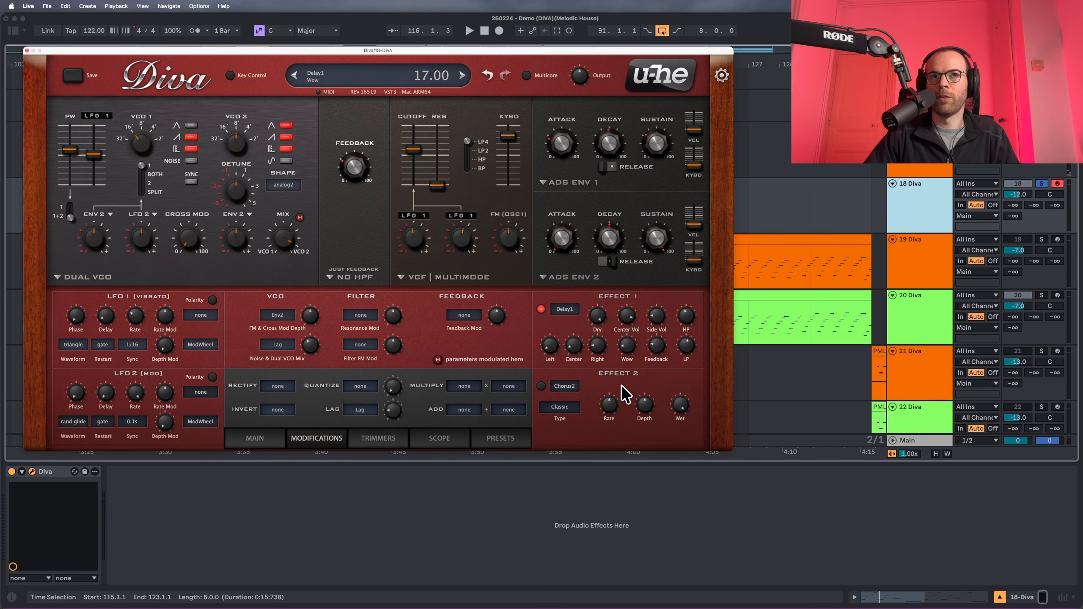
{"action": "key", "text": "space"}
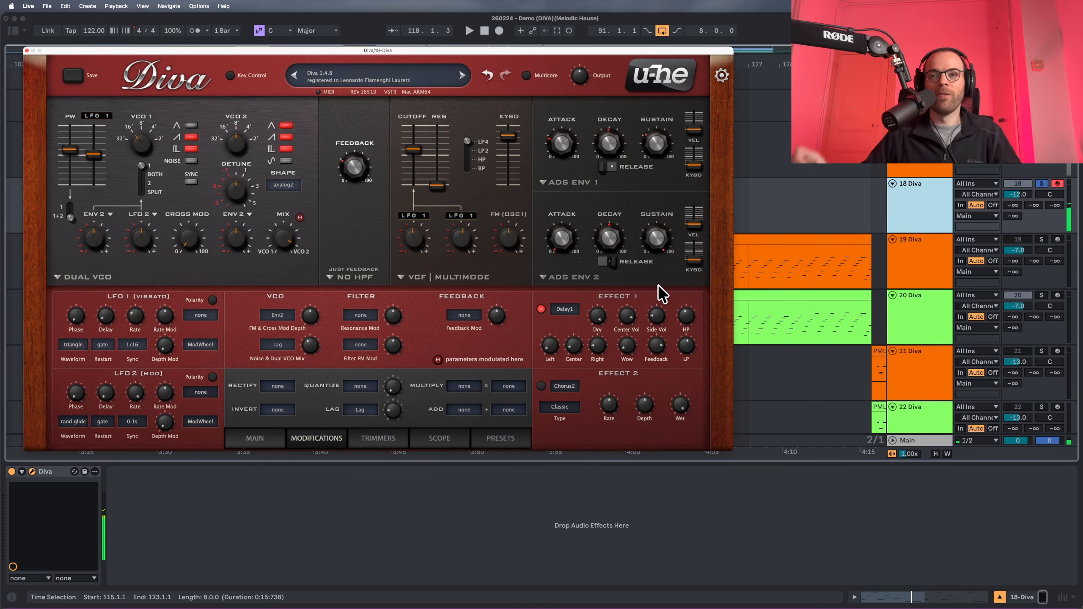
{"action": "key", "text": "space"}
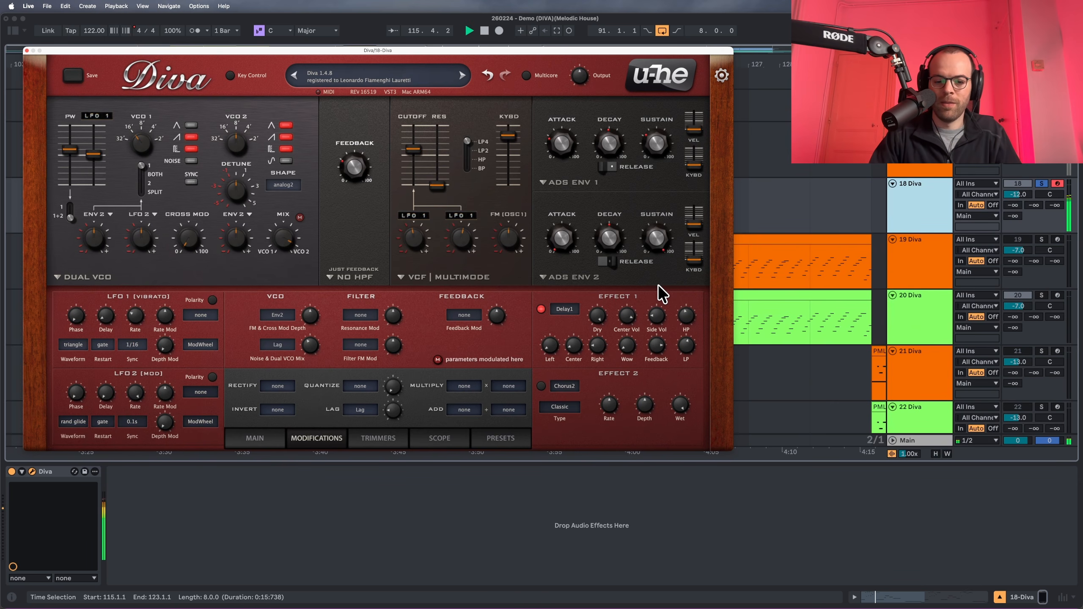
Switch on Effect 2 and set it to Plate2 after trying Delay2.
{"action": "left_click", "coordinate": [542, 386]}
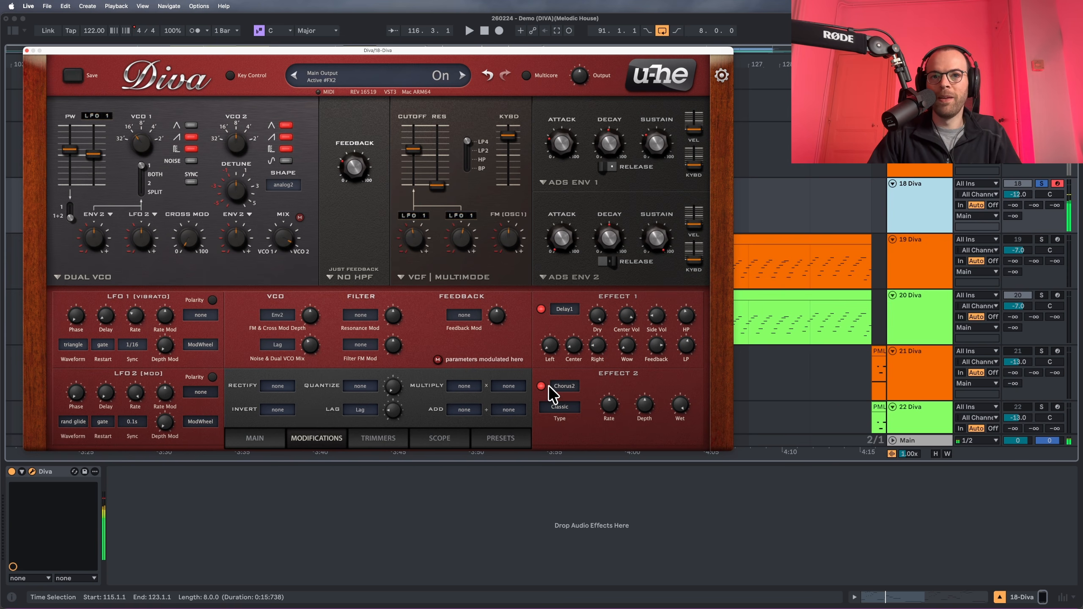
{"action": "left_click", "coordinate": [563, 386]}
{"action": "left_click", "coordinate": [585, 421]}
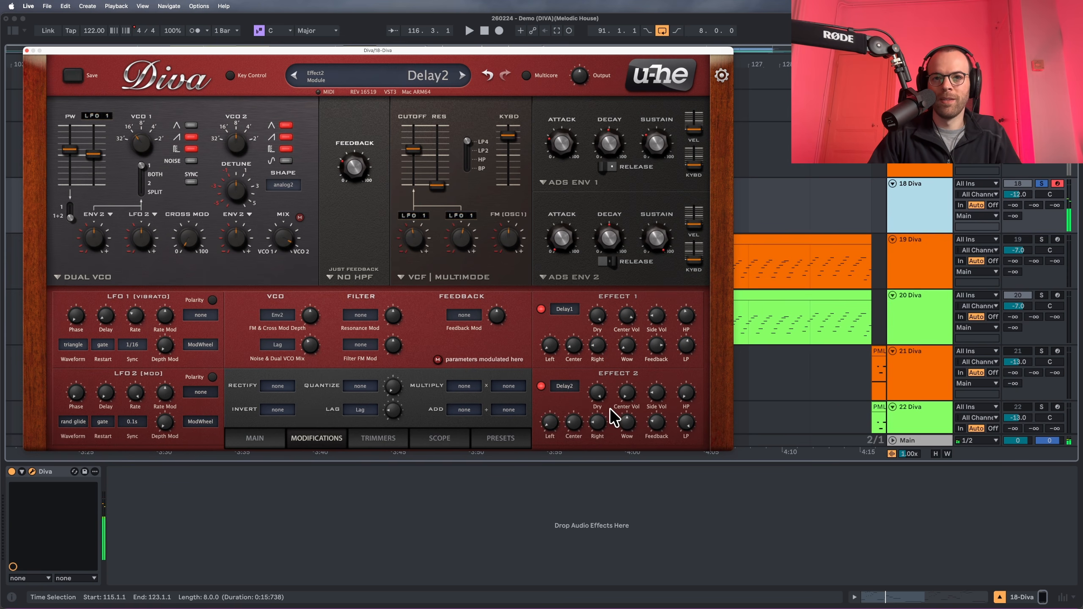
{"action": "left_click", "coordinate": [572, 387]}
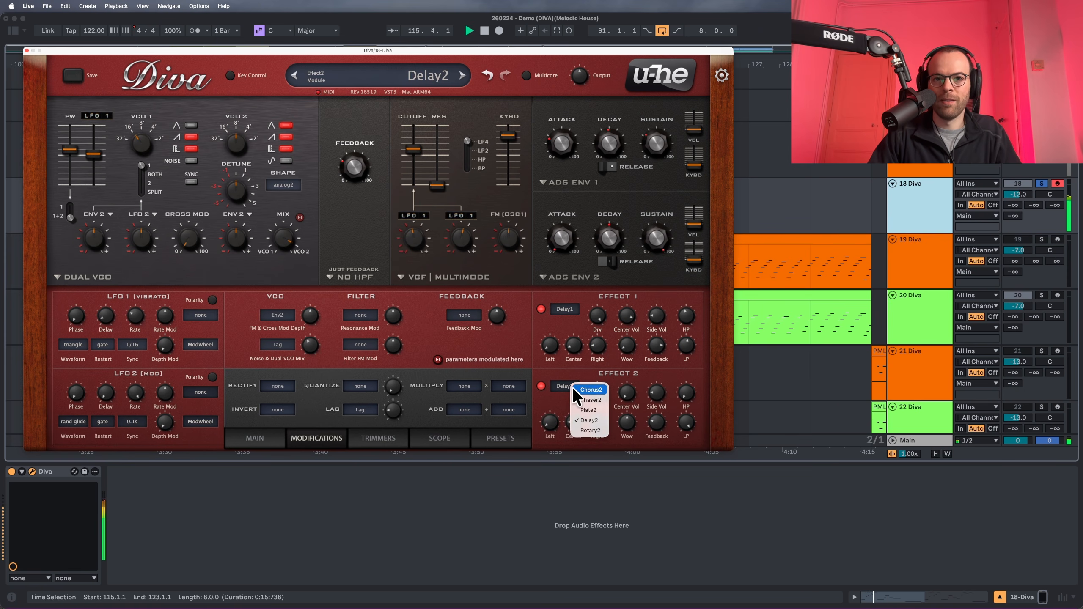
{"action": "left_click", "coordinate": [587, 411]}
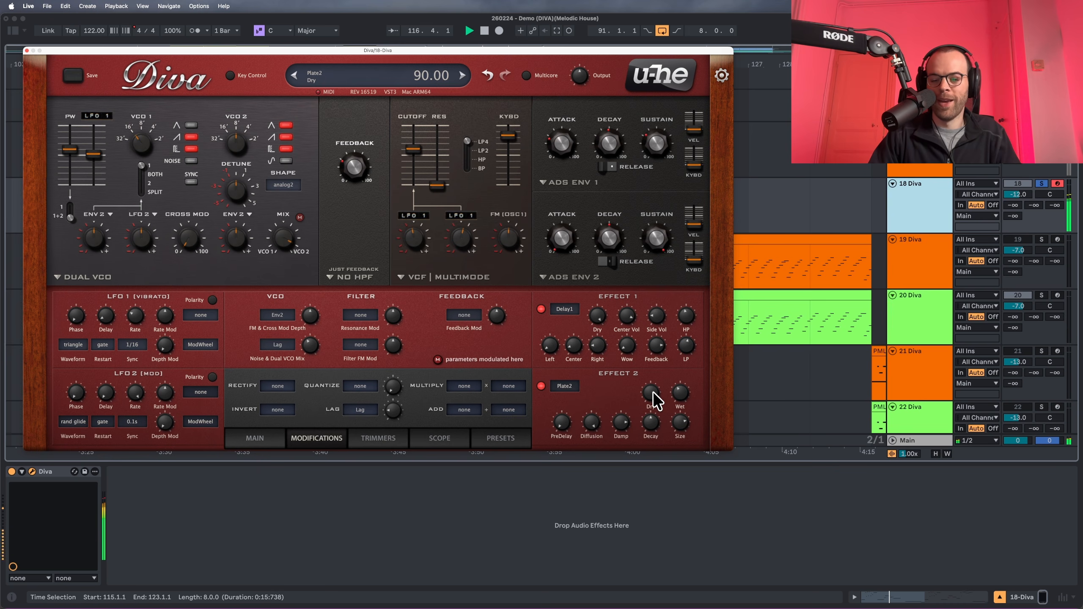
Set the Plate2 wet level to 29 and decay to 75, and adjust its dry level and size.
{"action": "left_click_drag", "start_coordinate": [648, 392], "coordinate": [681, 405]}
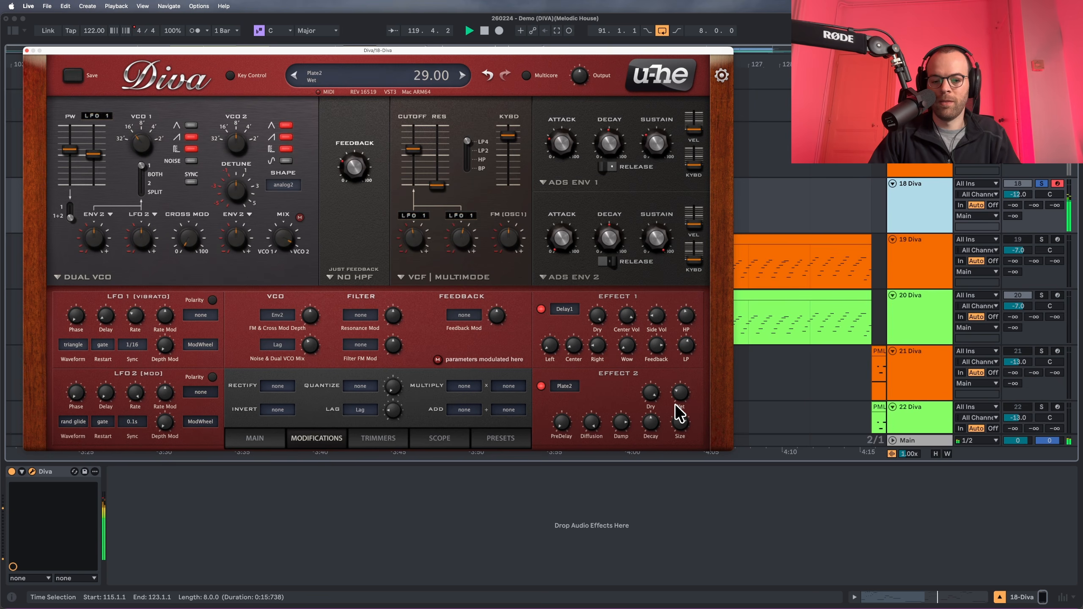
{"action": "left_click_drag", "start_coordinate": [679, 428], "coordinate": [681, 409]}
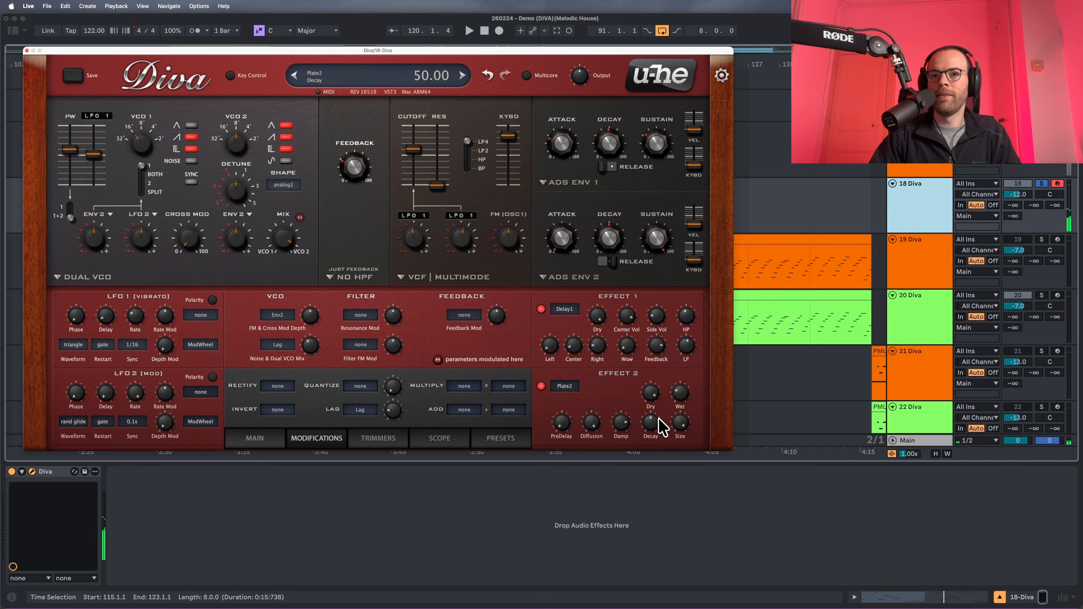
{"action": "left_click_drag", "start_coordinate": [660, 419], "coordinate": [657, 410]}
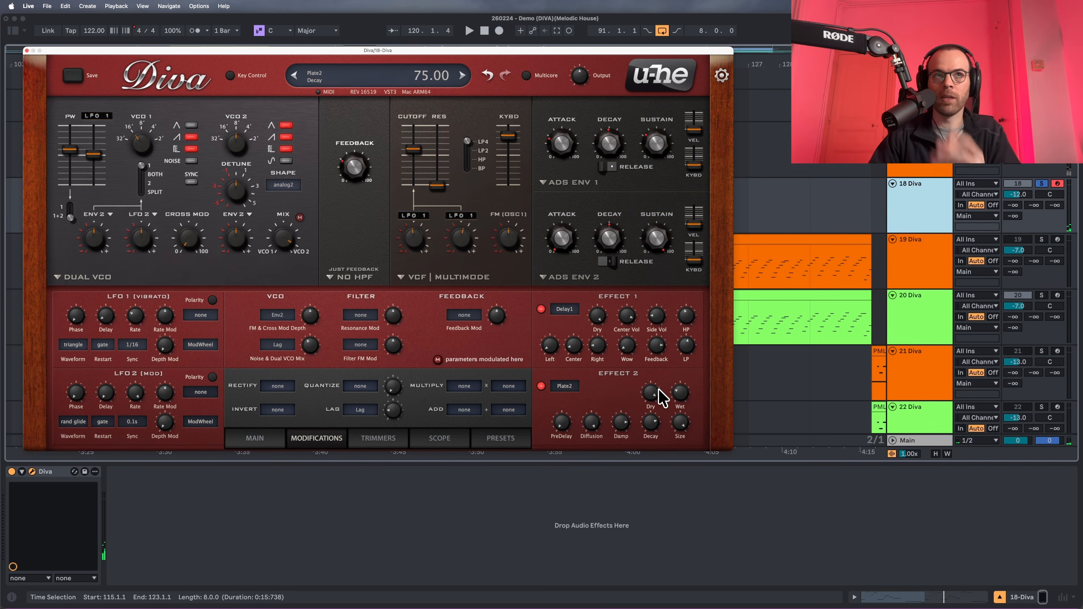
{"action": "left_click_drag", "start_coordinate": [658, 389], "coordinate": [660, 384]}
Set the Plate2 damping to 73 and raise its pre-delay while auditioning the clip.
{"action": "key", "text": "space"}
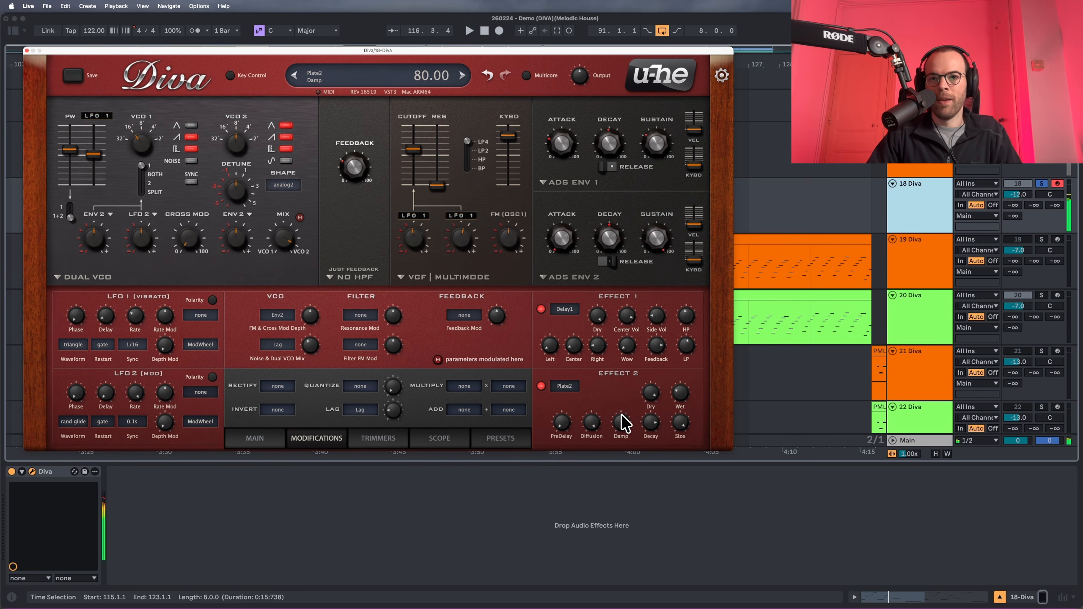
{"action": "mouse_move", "coordinate": [625, 423]}
{"action": "left_mouse_down"}
{"action": "mouse_move", "coordinate": [624, 440]}
{"action": "mouse_move", "coordinate": [621, 425]}
{"action": "left_mouse_up"}
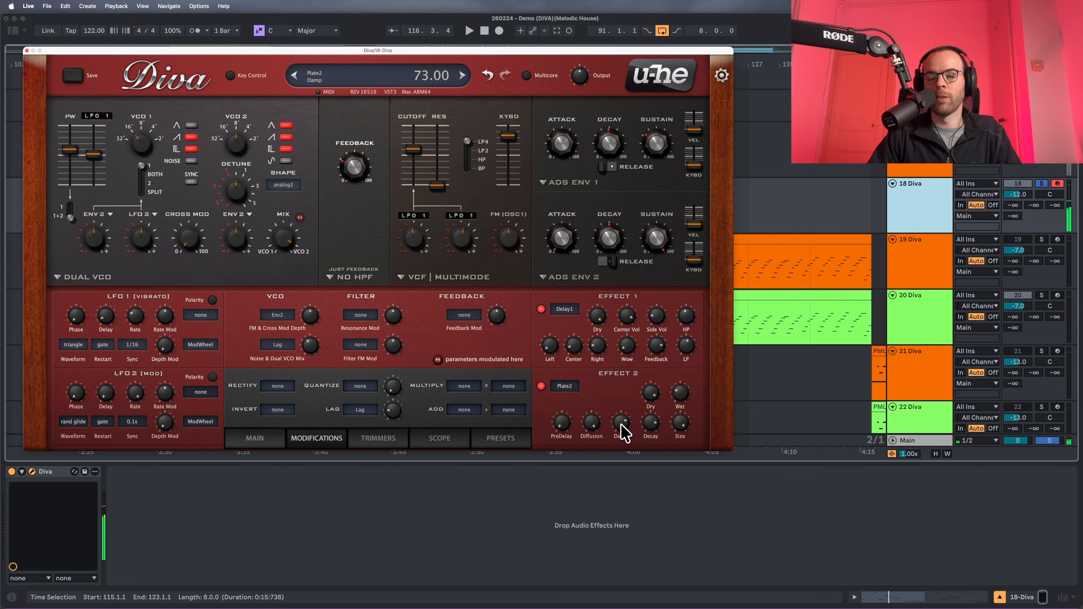
{"action": "key", "text": "space"}
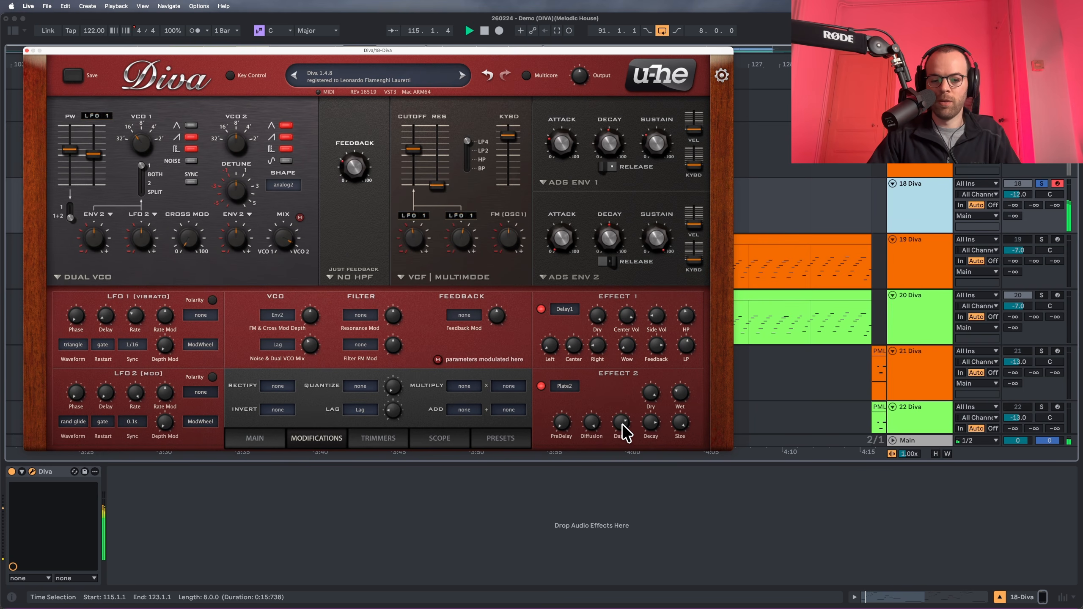
{"action": "mouse_move", "coordinate": [564, 422]}
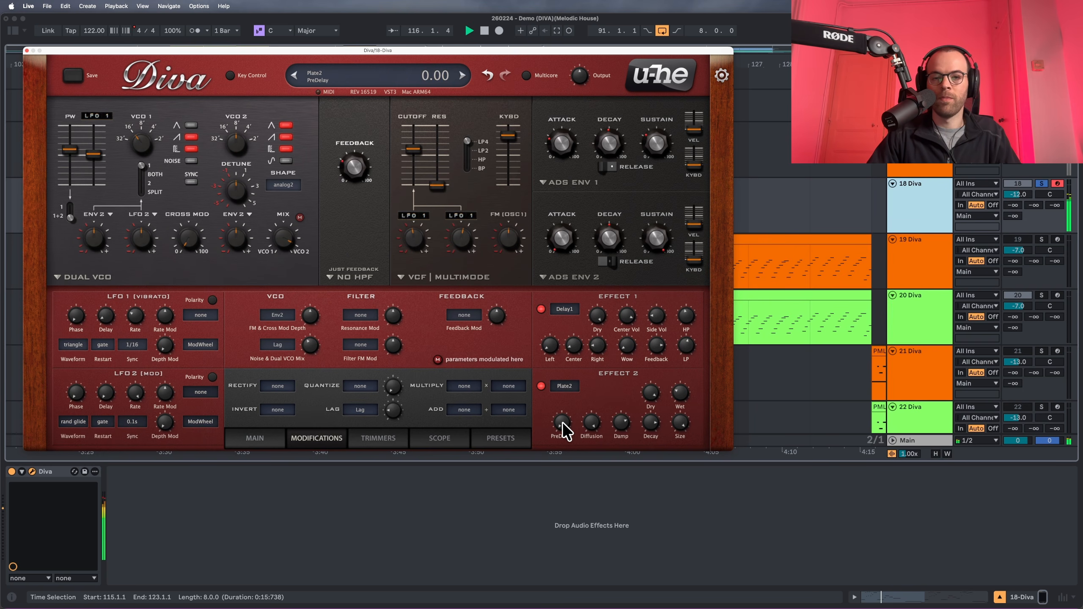
{"action": "left_click_drag", "start_coordinate": [562, 422], "coordinate": [563, 386]}
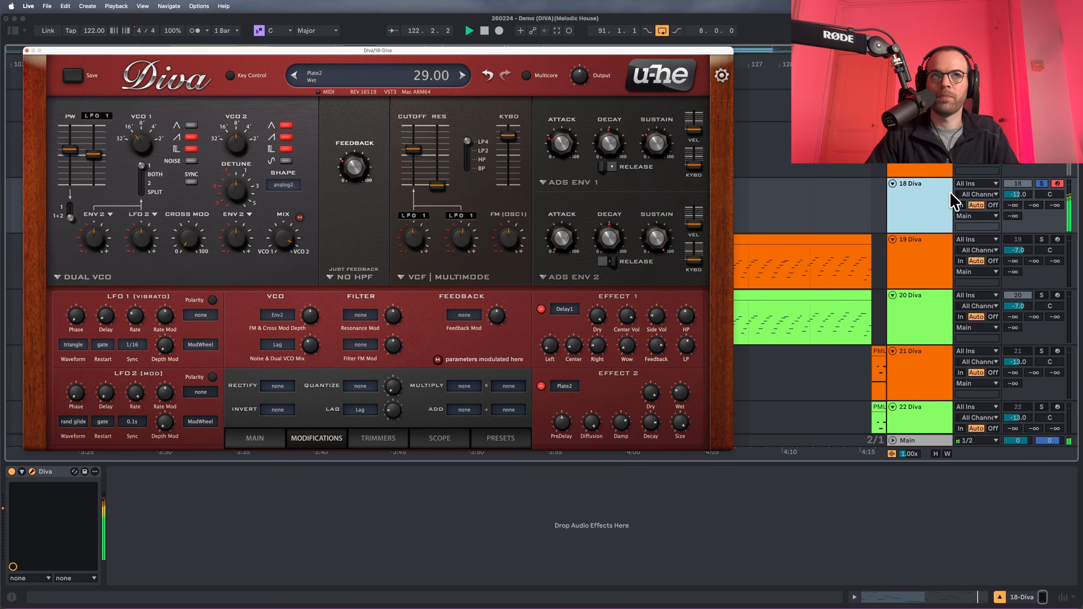
Unsolo the 18 Diva track and compare the lead alone and within the full mix during playback.
{"action": "key", "text": "space"}
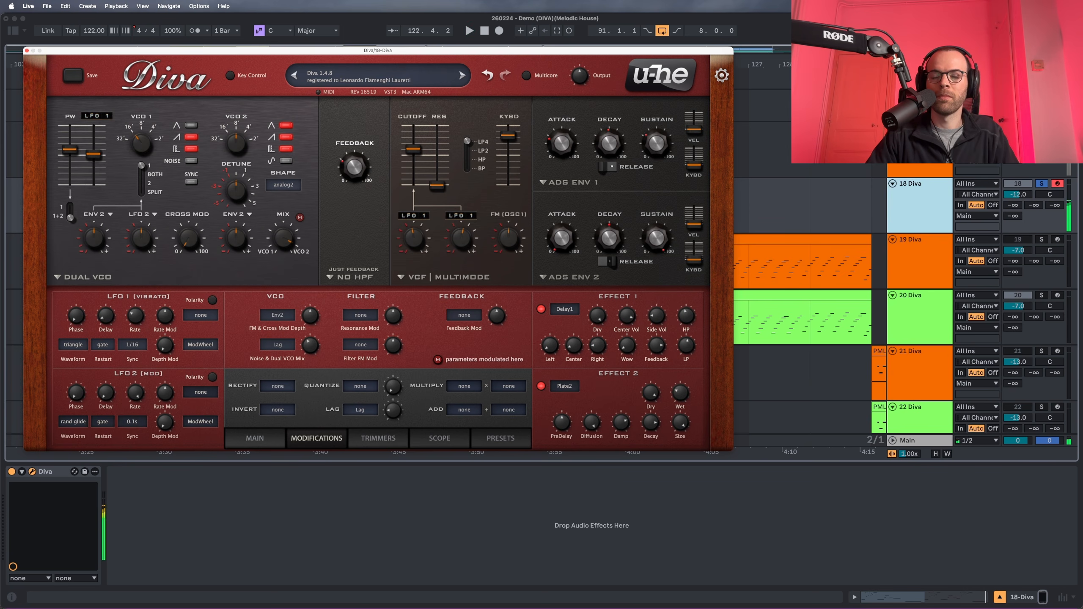
{"action": "left_click", "coordinate": [1040, 183]}
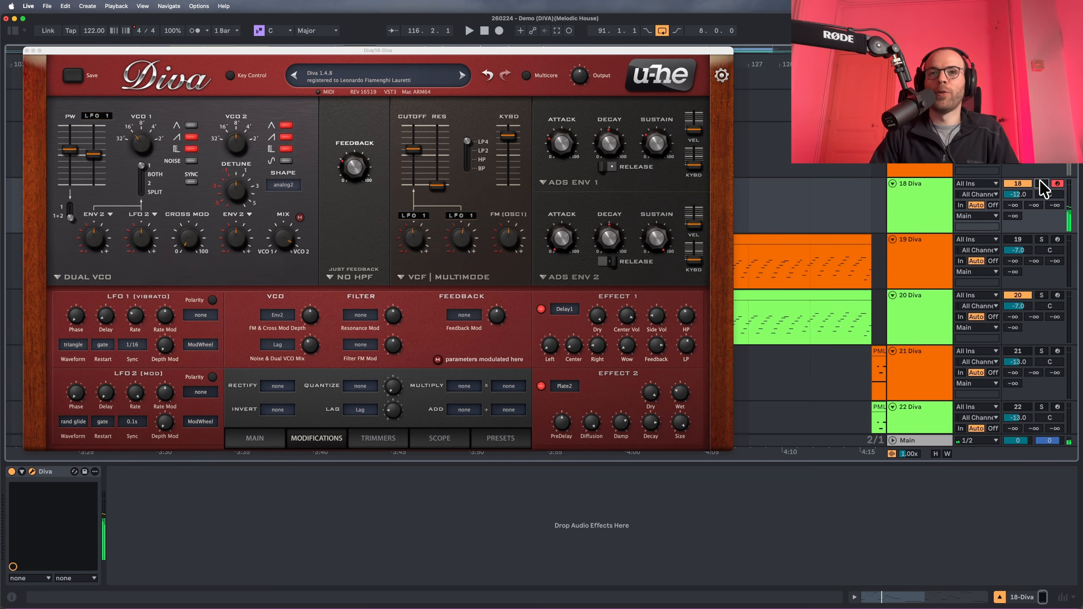
{"action": "key", "text": "space"}
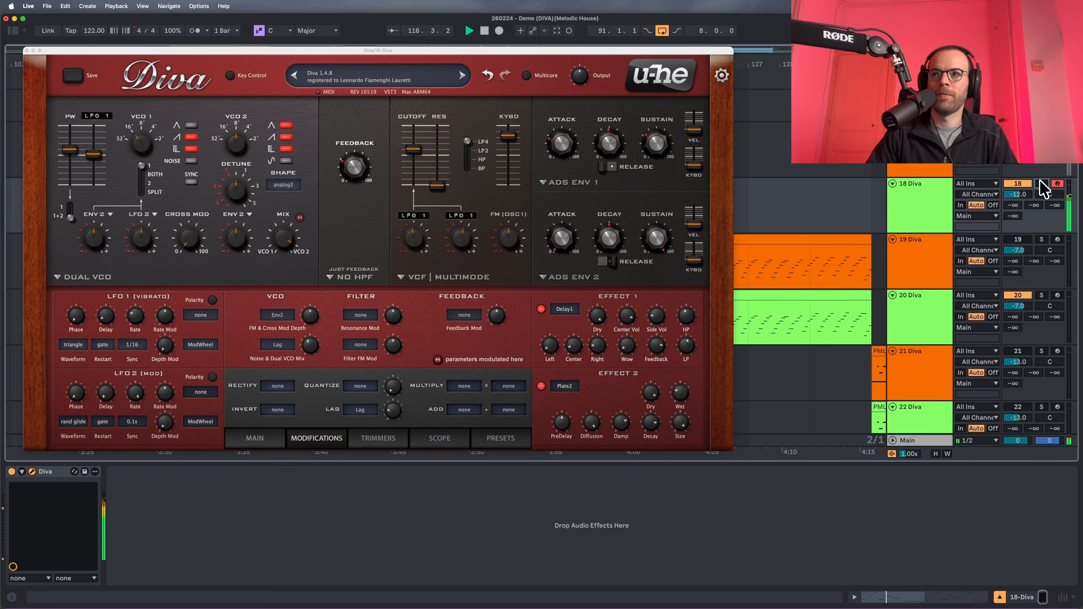
{"action": "left_click", "coordinate": [1040, 183]}
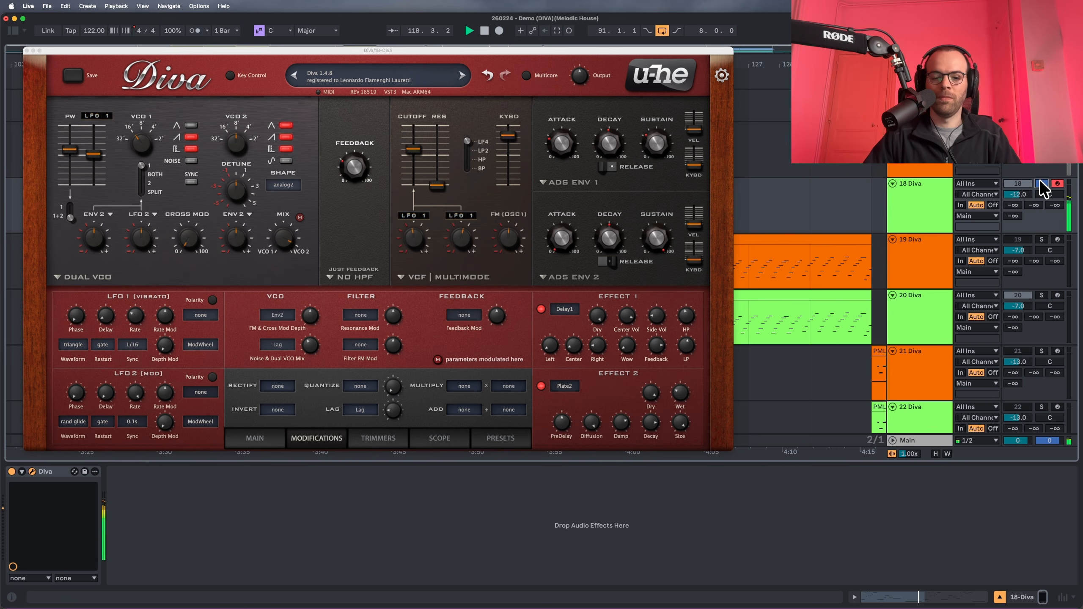
{"action": "left_click", "coordinate": [1040, 181]}
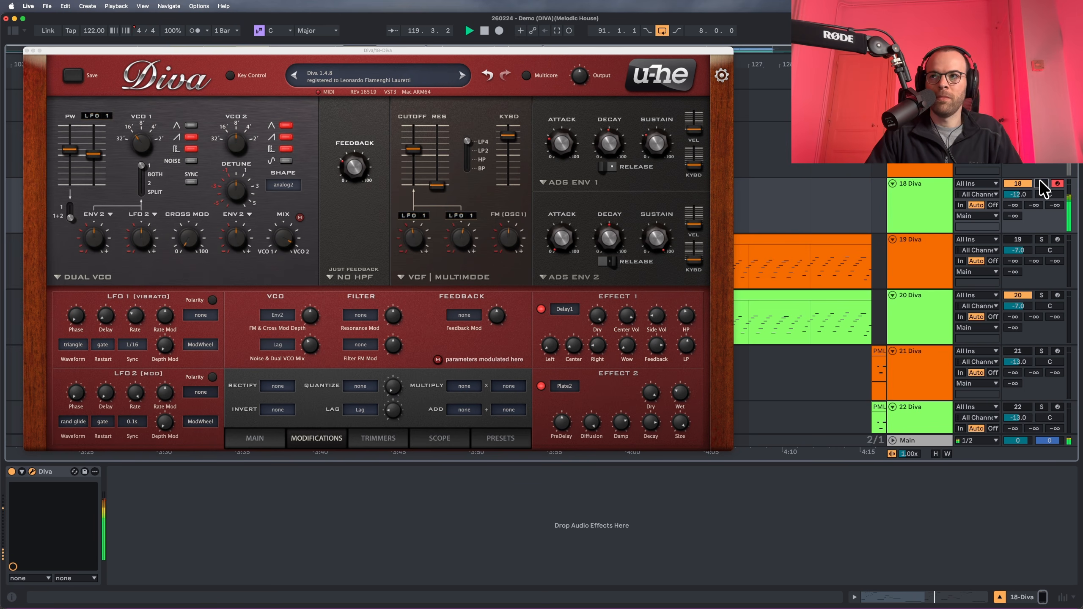